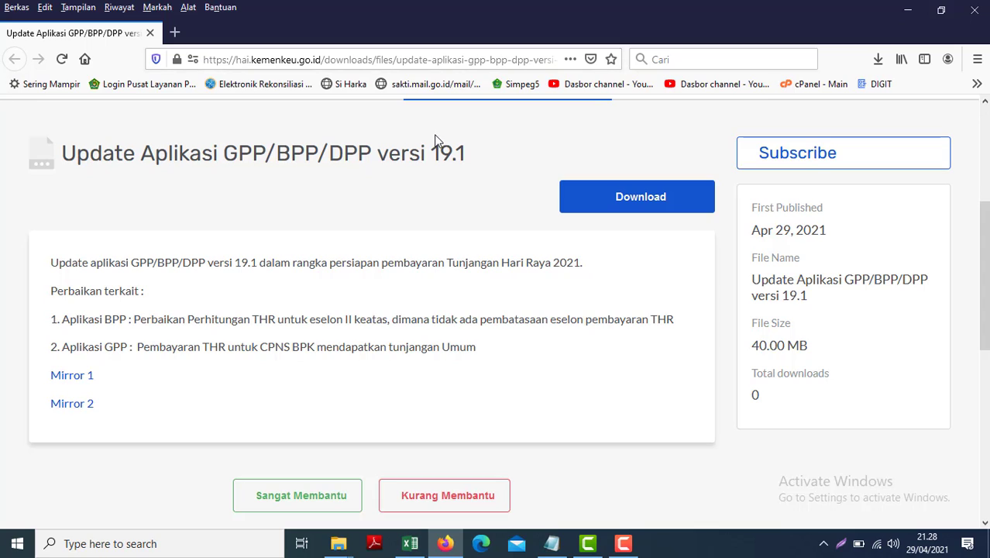
# Step: Minimize Firefox and then File Explorer so the Windows desktop is visible
pyautogui.click(908, 9)
pyautogui.click(911, 7)
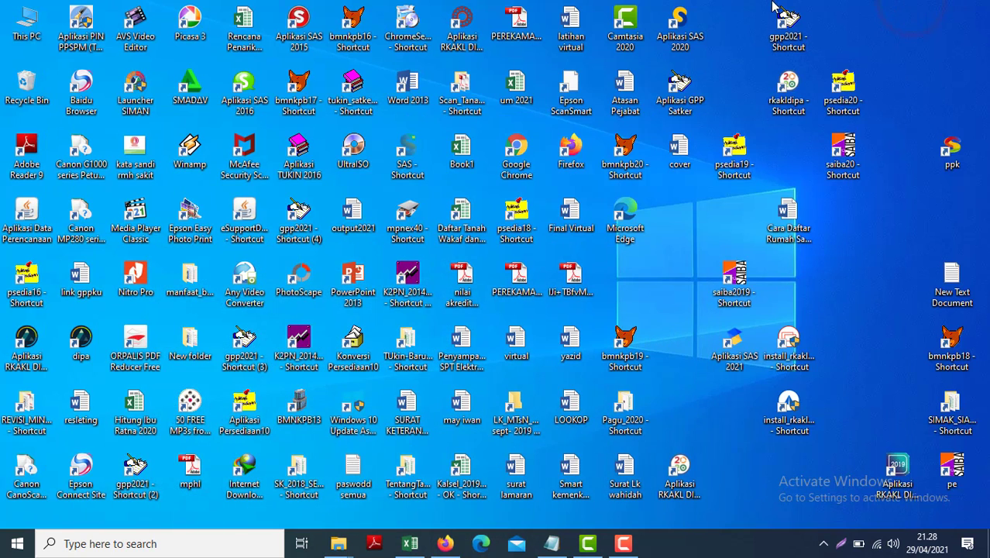
# Step: Launch the gpp2021 shortcut and log in with the user name and password
pyautogui.doubleClick(787, 35)
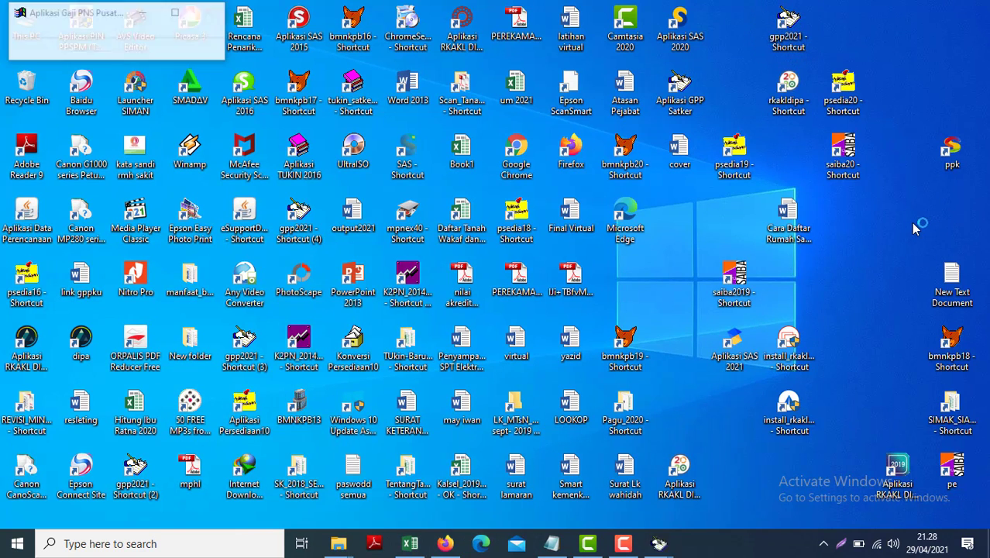
pyautogui.write('super')
pyautogui.press('Tab')
pyautogui.write('*****')
pyautogui.press('Return')
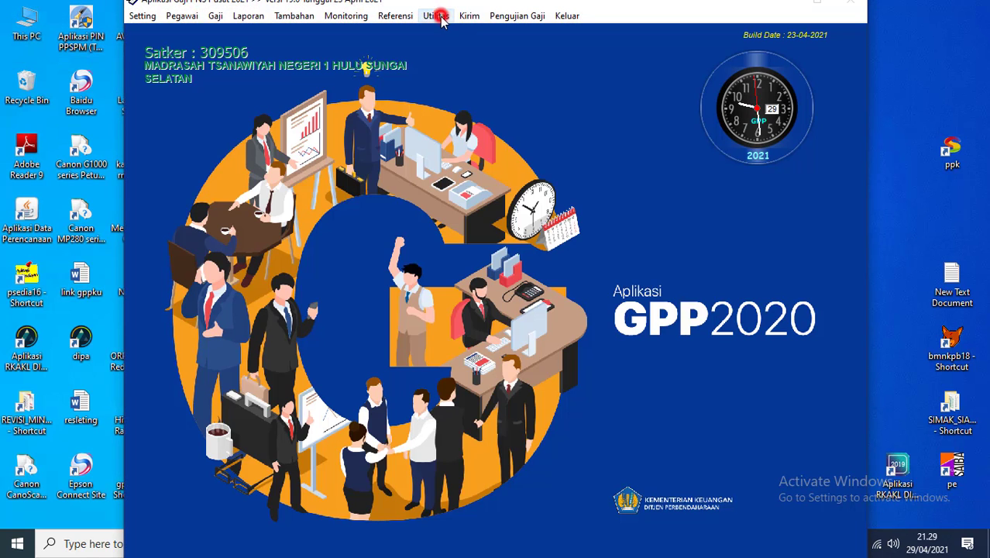
pyautogui.click(438, 16)
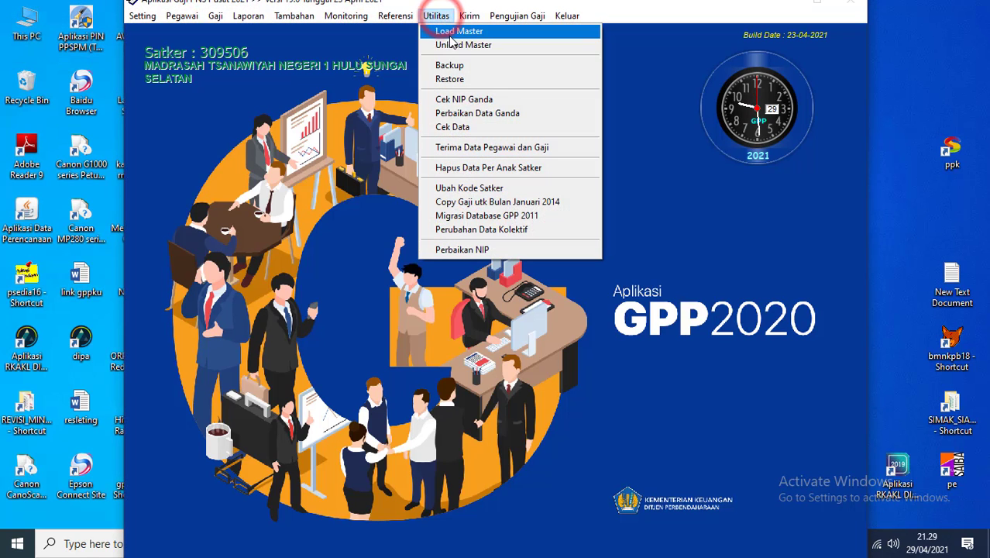
pyautogui.click(448, 66)
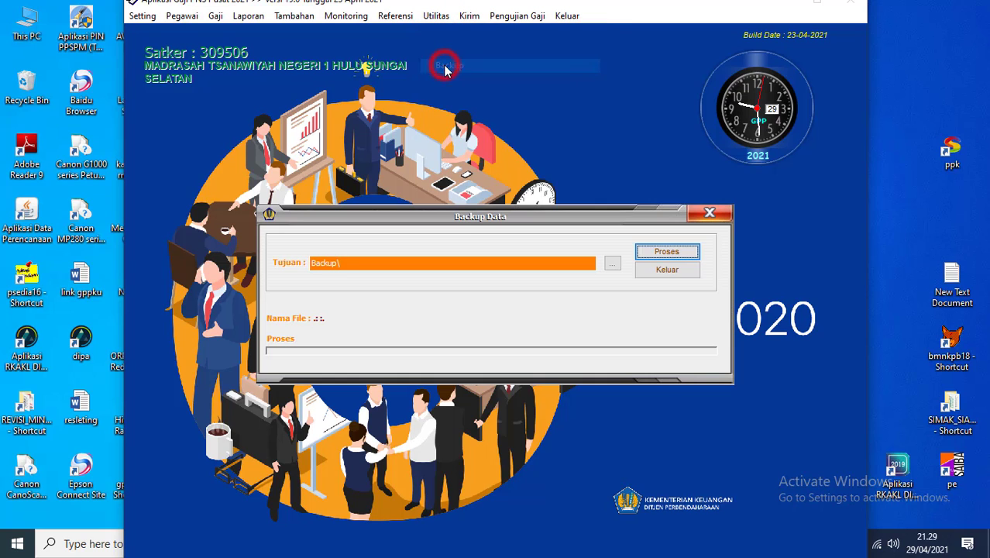
pyautogui.click(663, 258)
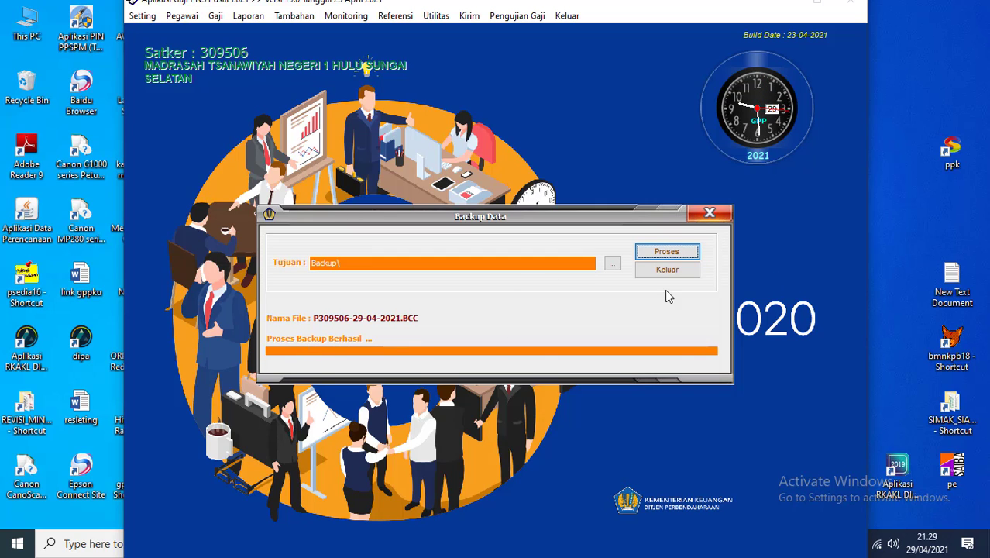
pyautogui.click(657, 268)
pyautogui.click(567, 15)
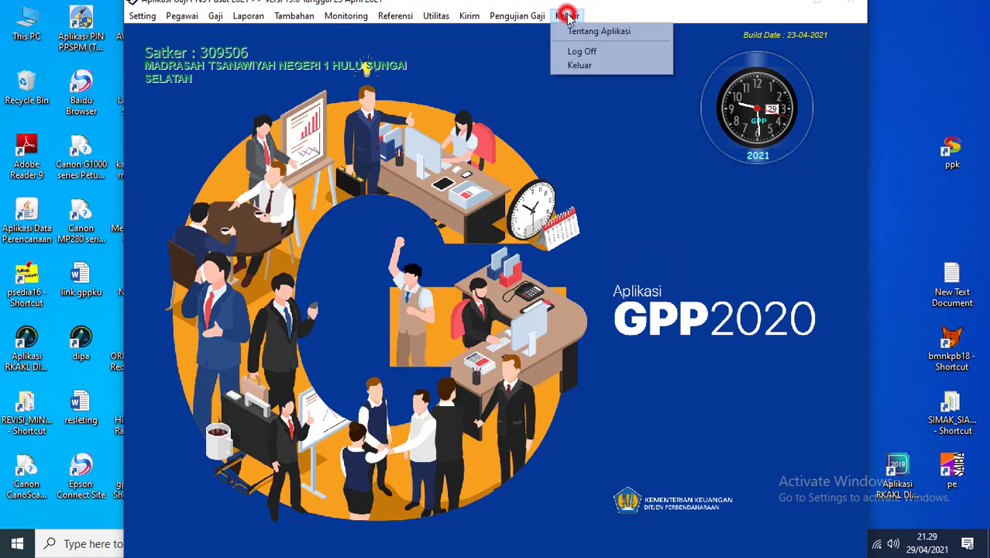
pyautogui.click(583, 65)
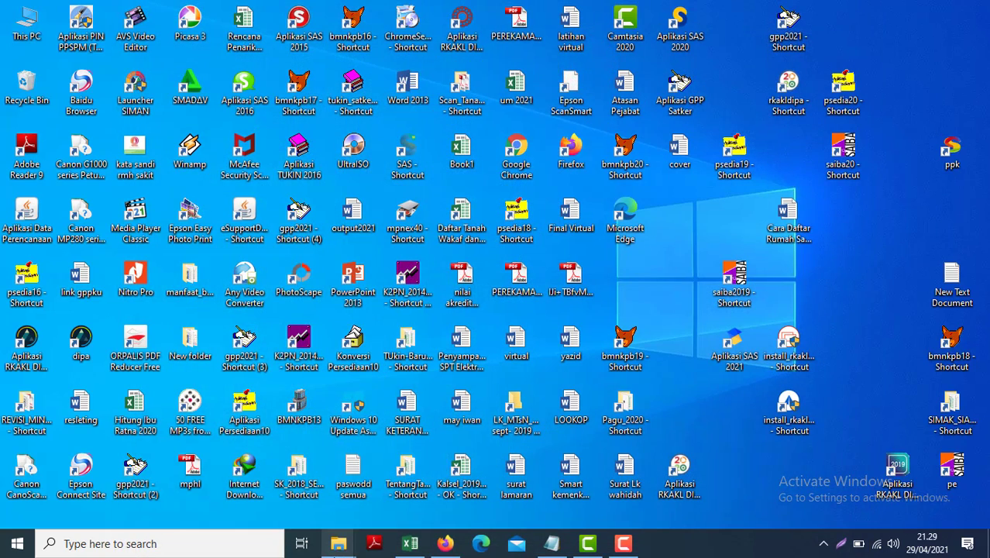
pyautogui.moveTo(337, 546)
pyautogui.click(59, 460)
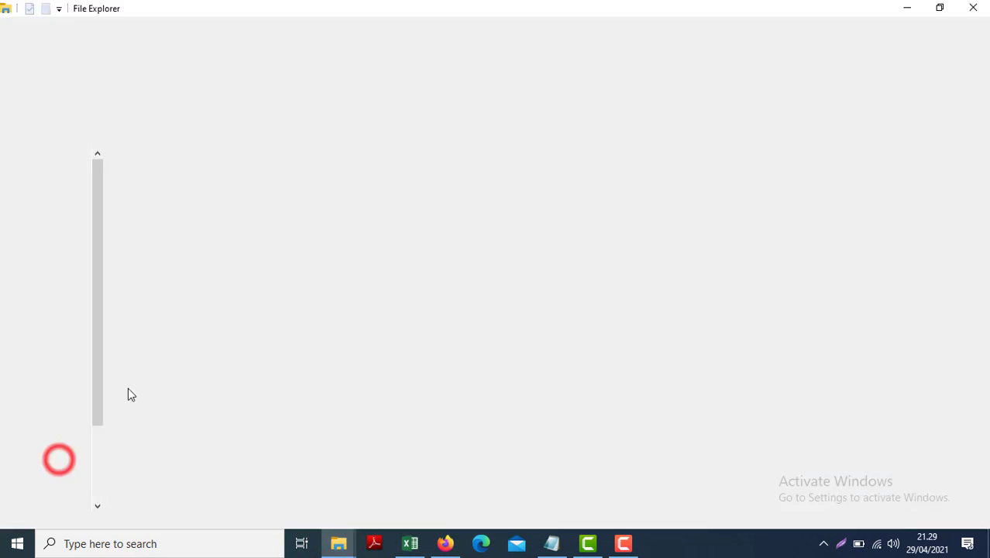
pyautogui.click(96, 468)
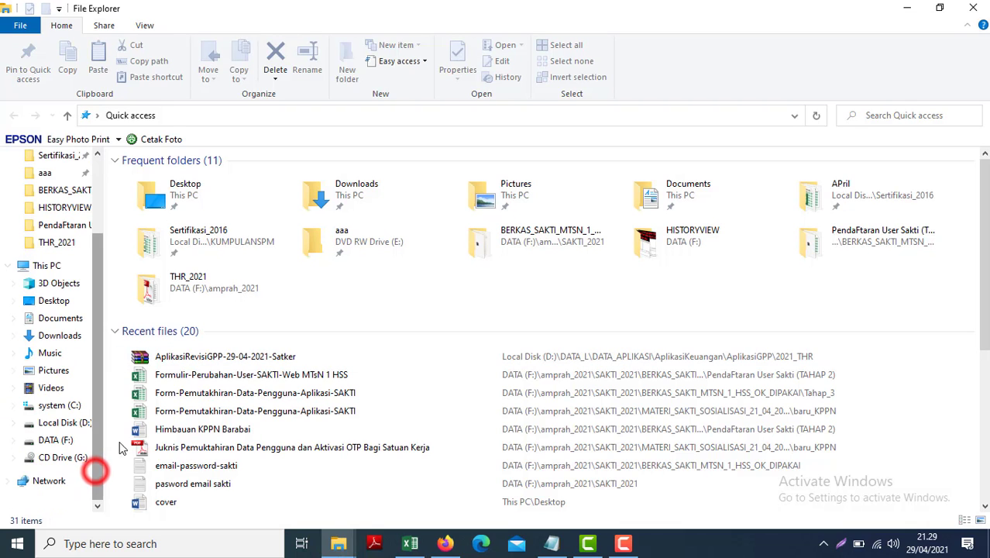
pyautogui.click(46, 405)
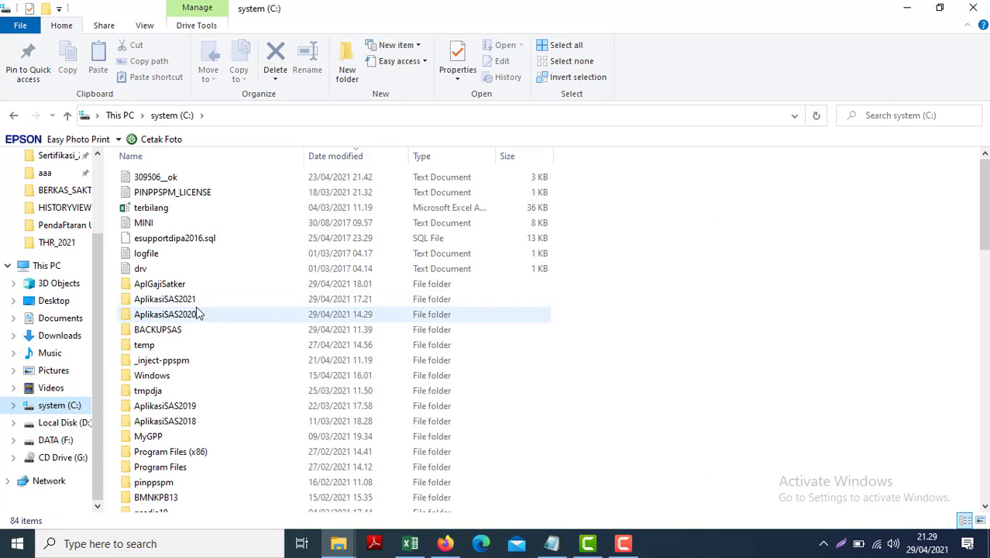
pyautogui.doubleClick(167, 285)
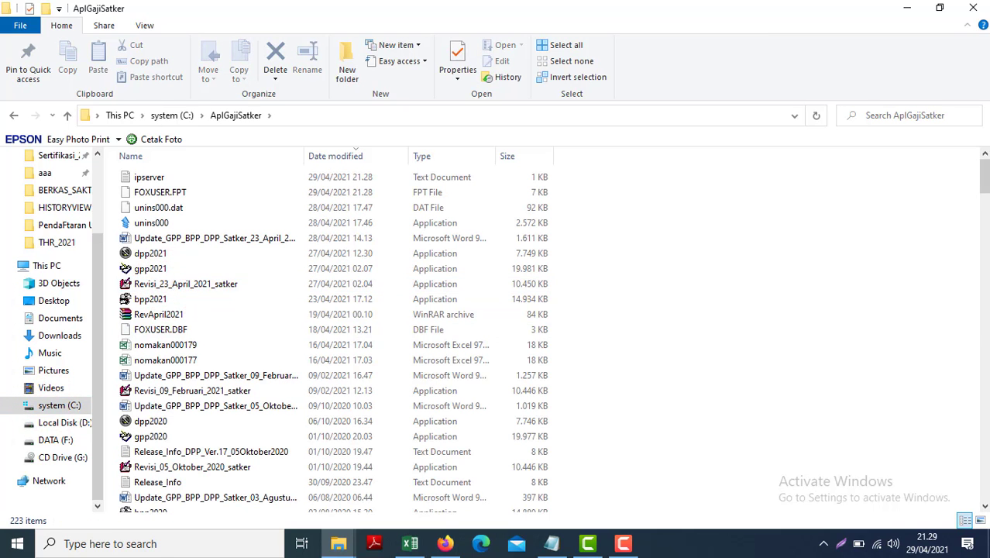
pyautogui.click(983, 352)
pyautogui.click(983, 353)
pyautogui.click(372, 347)
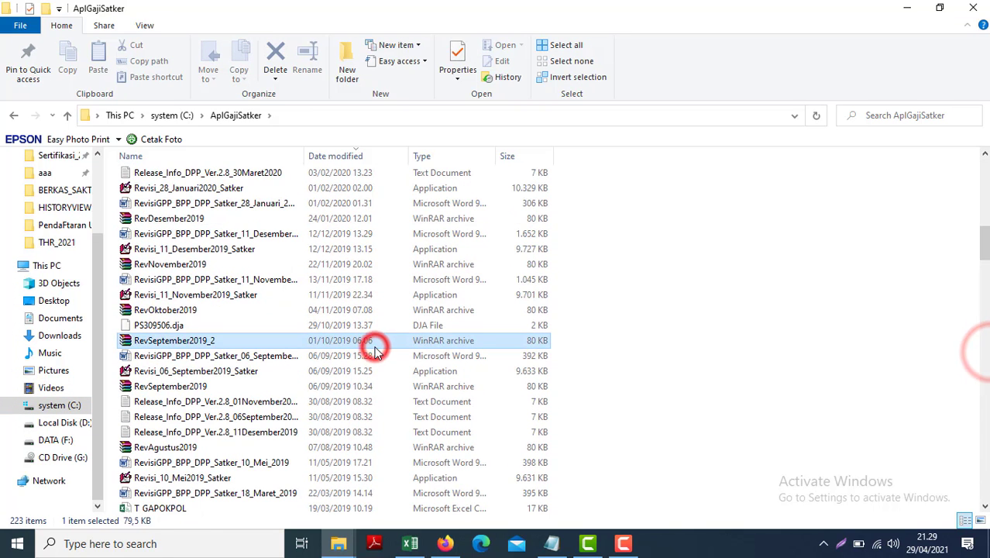
pyautogui.press('Home')
pyautogui.doubleClick(164, 172)
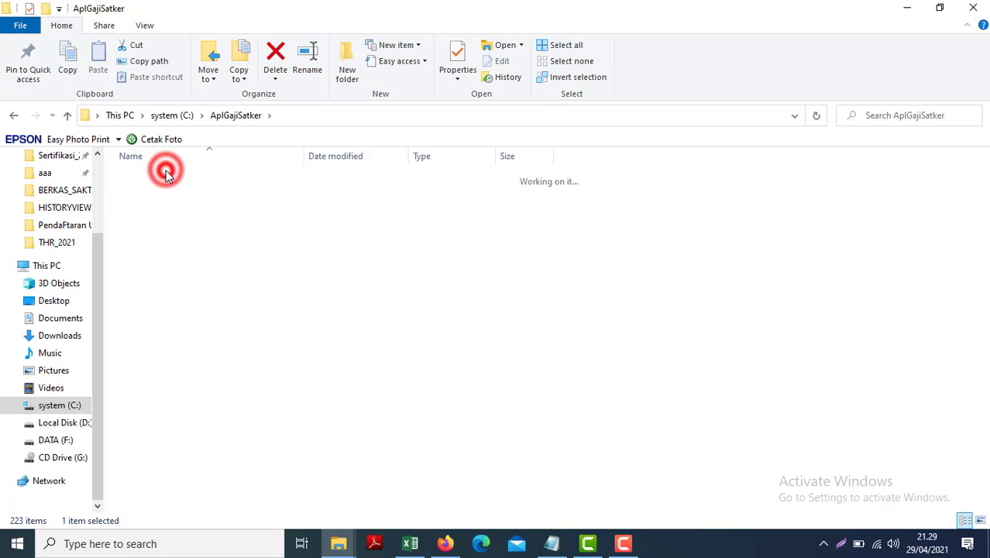
pyautogui.click(403, 156)
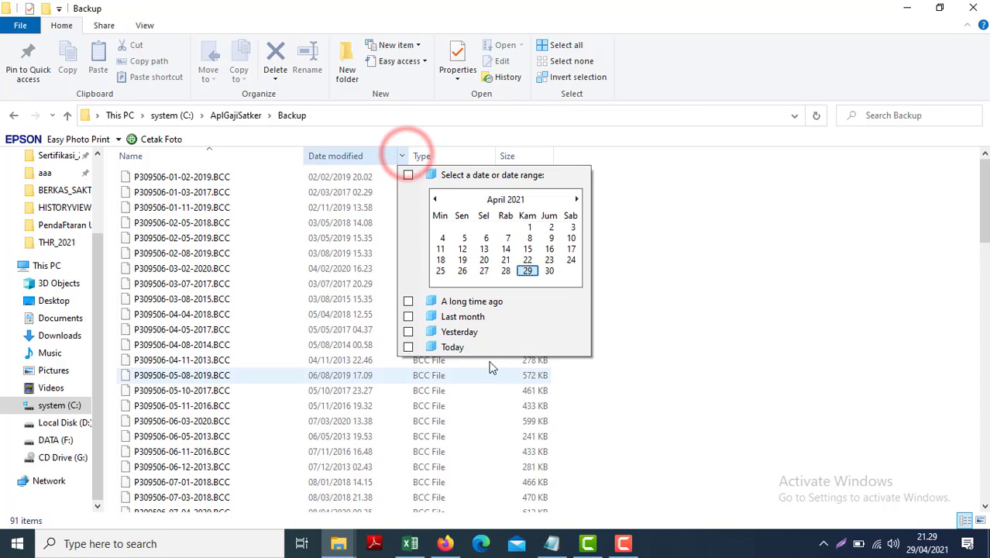
pyautogui.click(456, 346)
# Step: Create a folder update_gpp_19.00_2021 and move today's BCC backup file into it
pyautogui.click(344, 50)
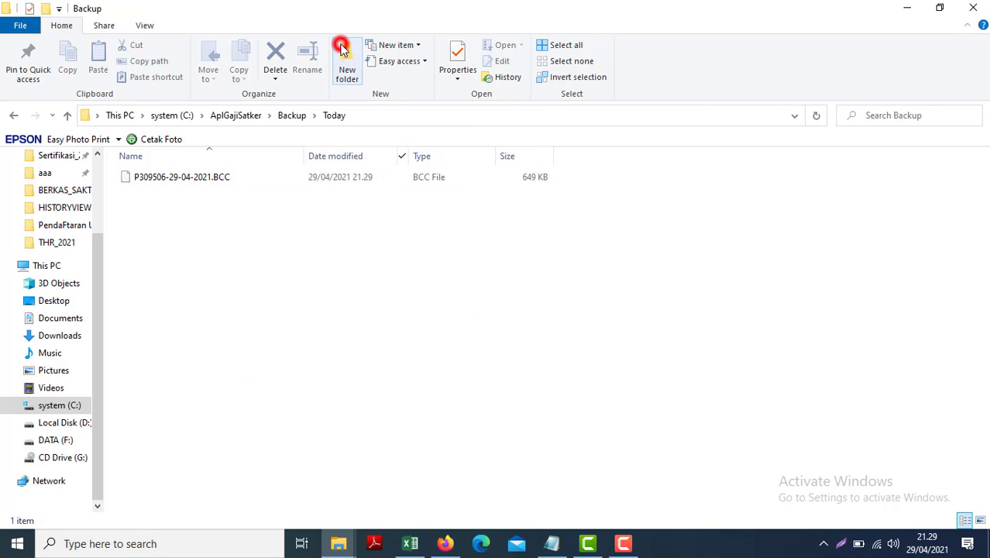
pyautogui.write('upd')
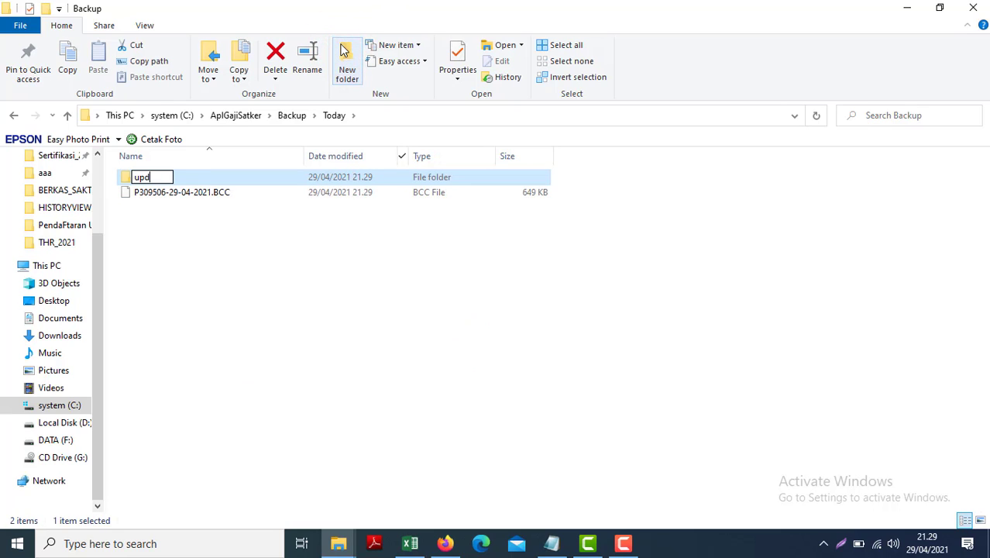
pyautogui.write('ate_gpp_19.00_2021')
pyautogui.rightClick(146, 193)
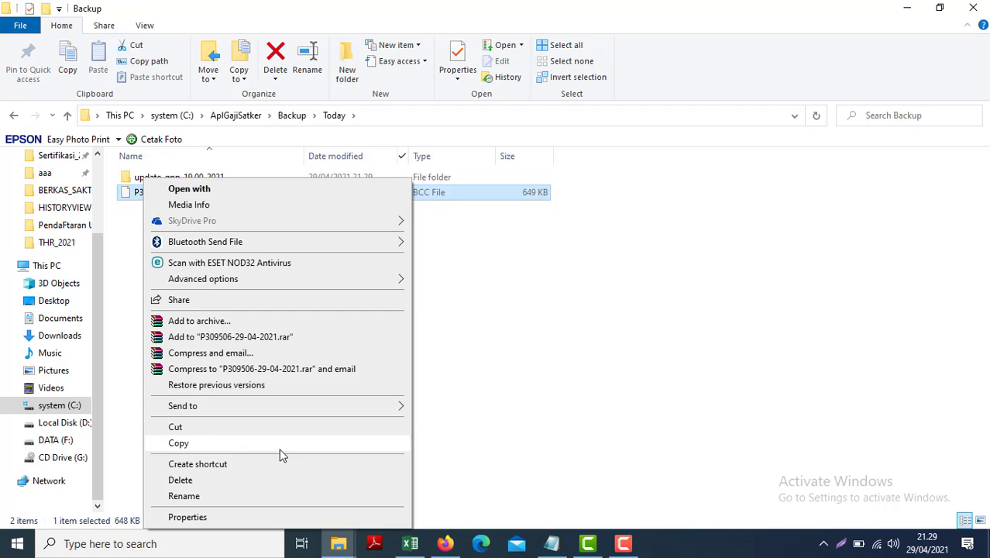
pyautogui.click(175, 427)
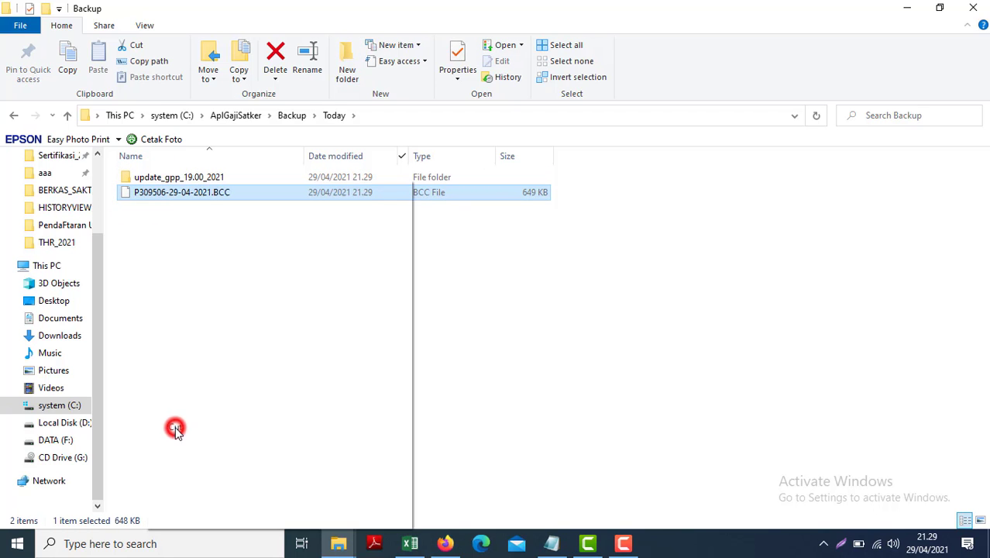
pyautogui.doubleClick(128, 181)
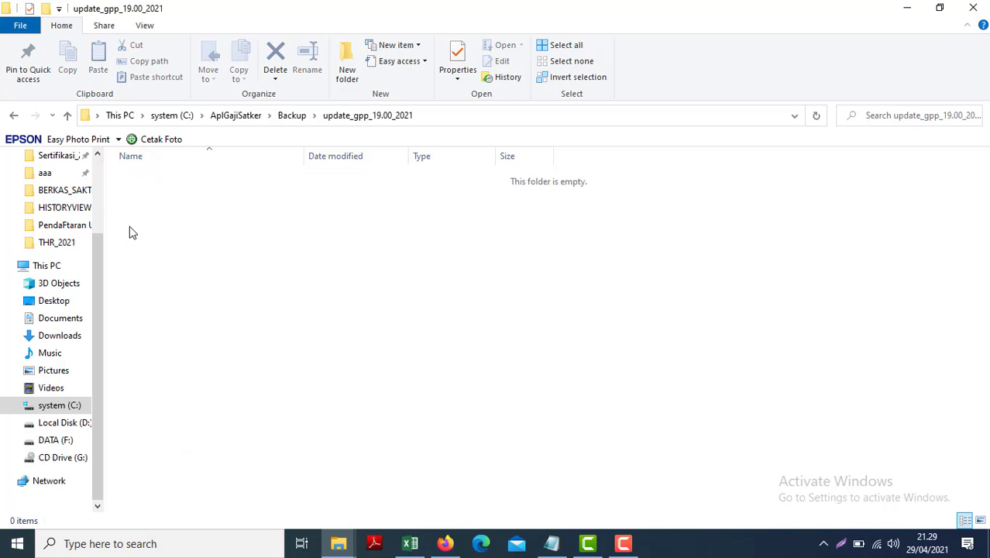
pyautogui.hotkey('ctrl', 'v')
pyautogui.click(13, 115)
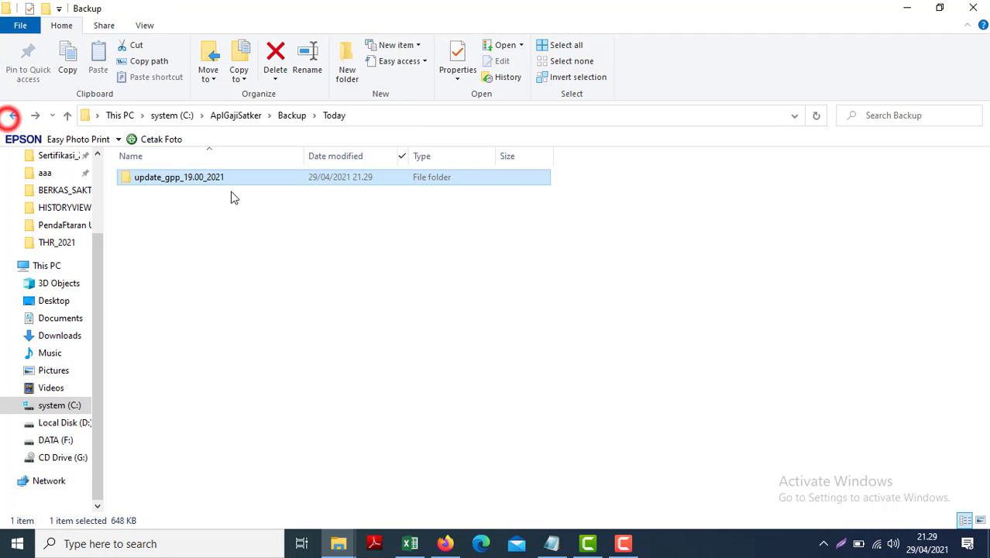
# Step: Rename the folder from update_gpp_19.00_2021 to bck_gpp_19.00_2021
pyautogui.rightClick(157, 181)
pyautogui.click(203, 496)
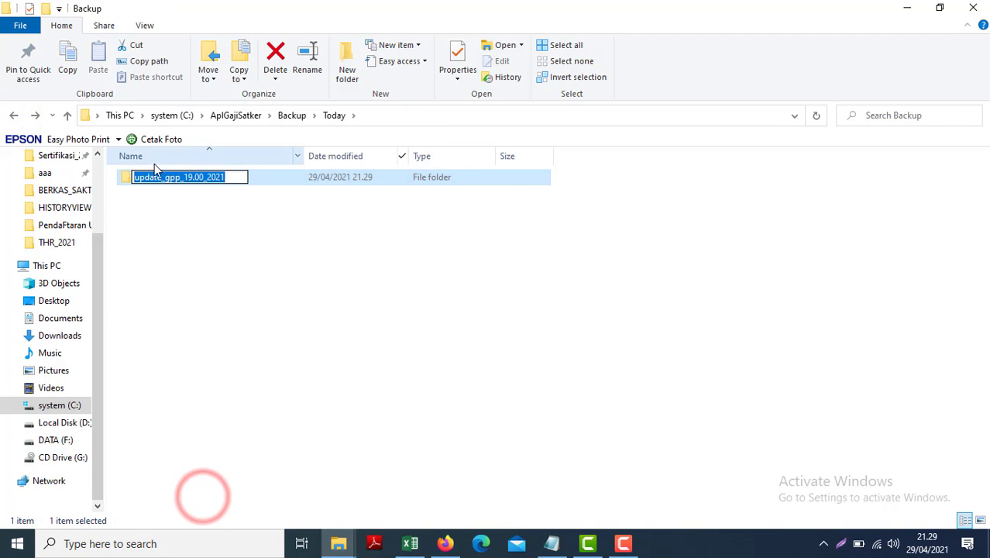
pyautogui.click(161, 177)
pyautogui.hotkey('shift', 'Home')
pyautogui.press('BackSpace')
pyautogui.write('bck')
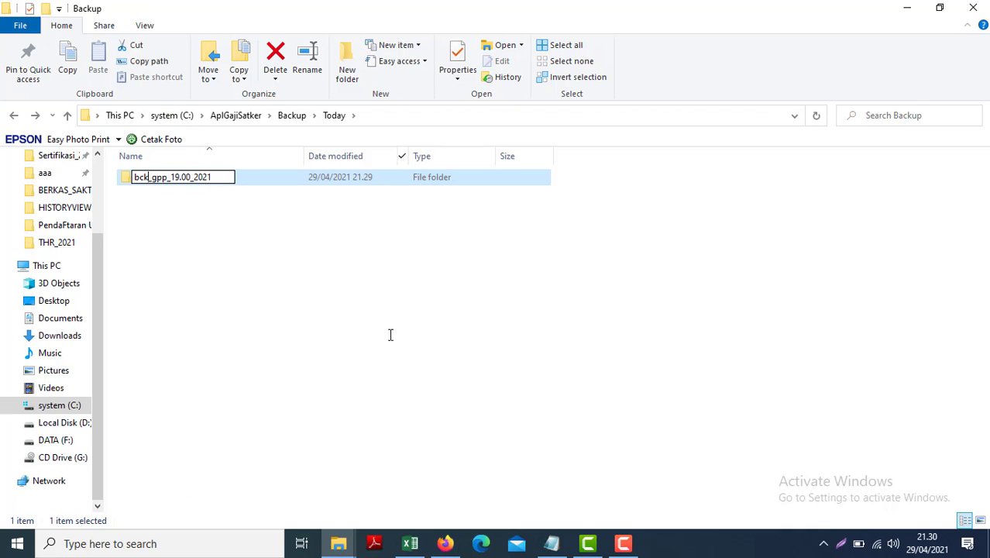
pyautogui.press('Return')
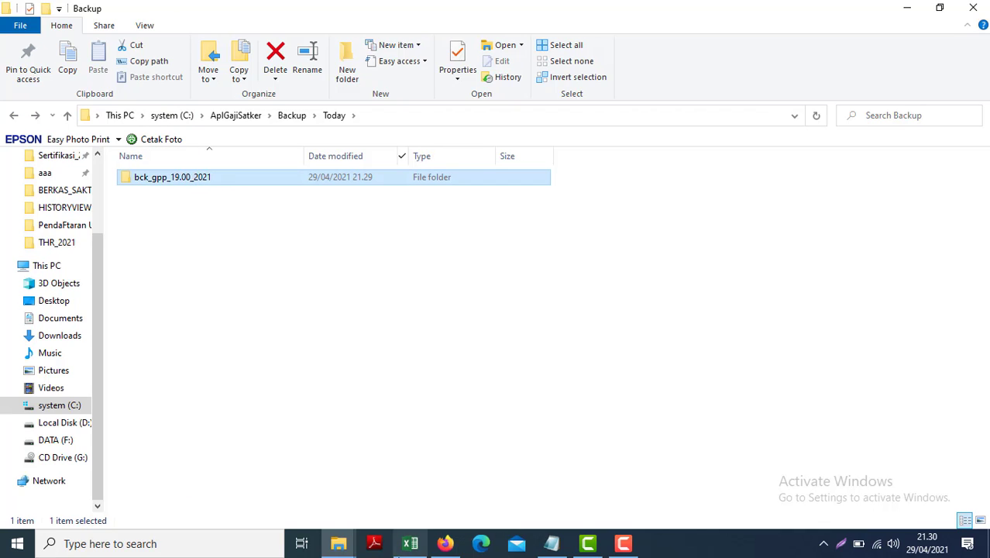
pyautogui.click(338, 543)
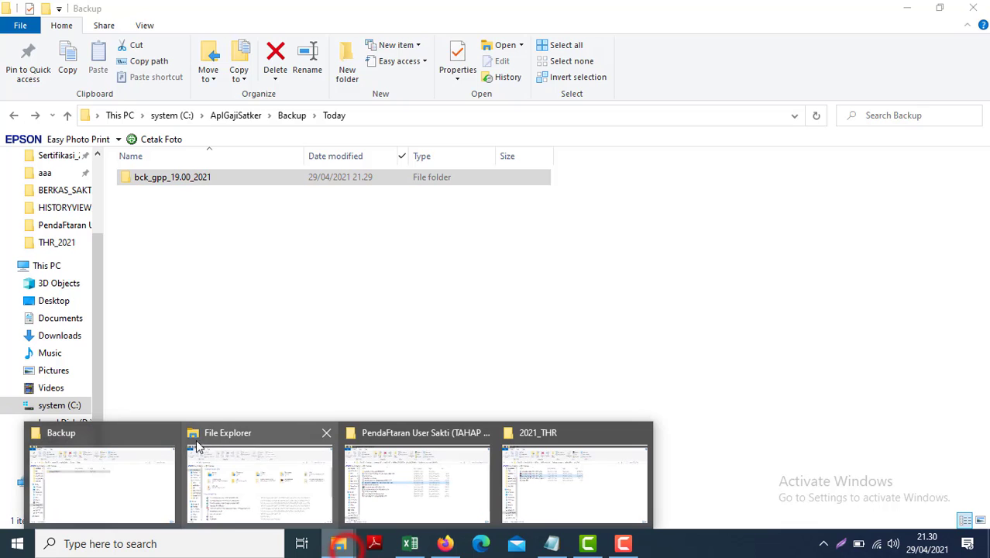
# Step: Extract the AplikasiRevisiGPP-29-04-2021-Satker archive here in the 2021_THR folder
pyautogui.click(595, 474)
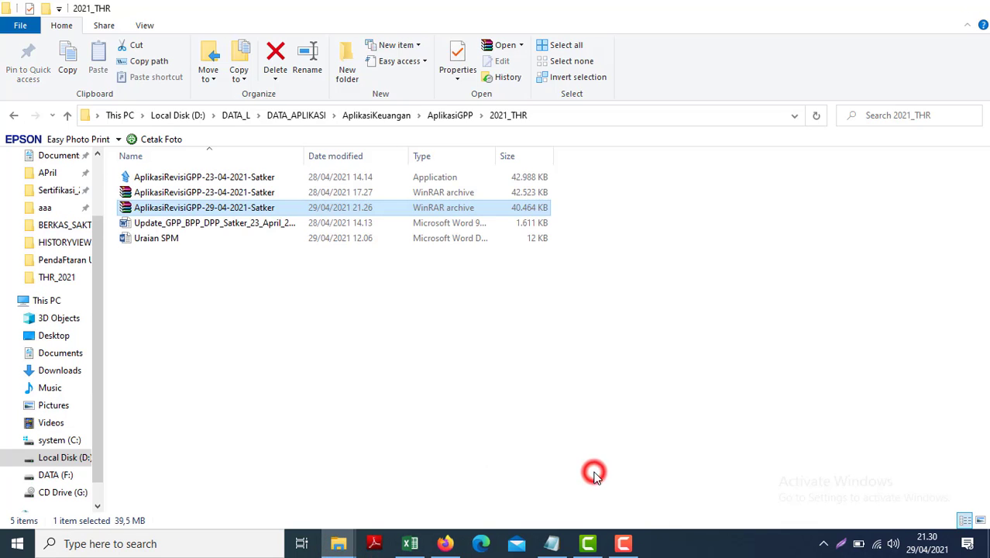
pyautogui.rightClick(210, 209)
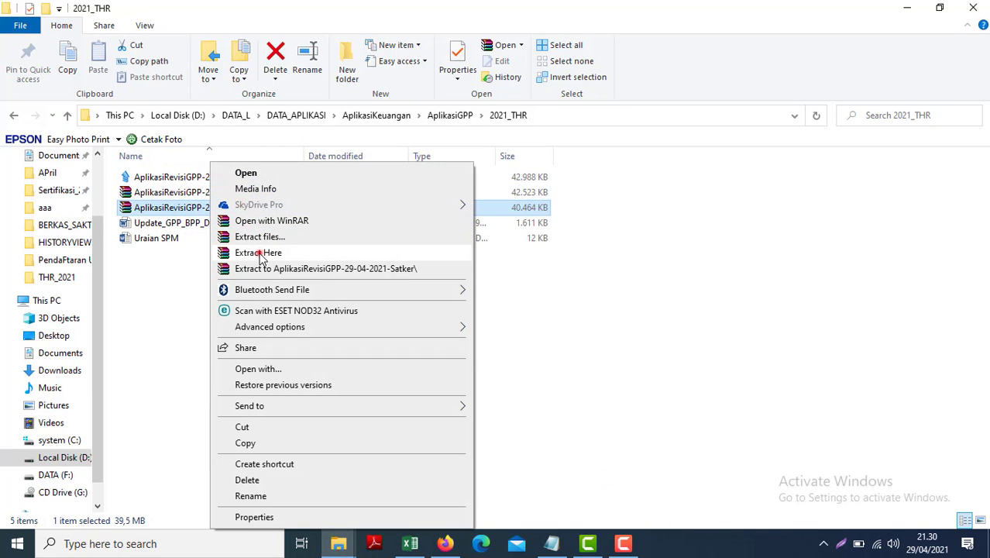
pyautogui.click(258, 253)
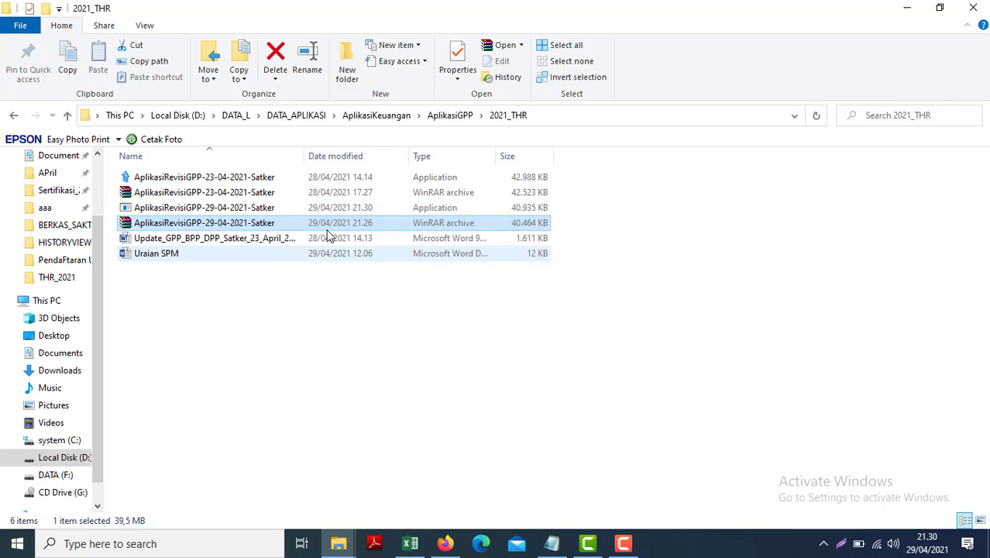
# Step: Run the extracted 29-04 application as administrator
pyautogui.click(211, 208)
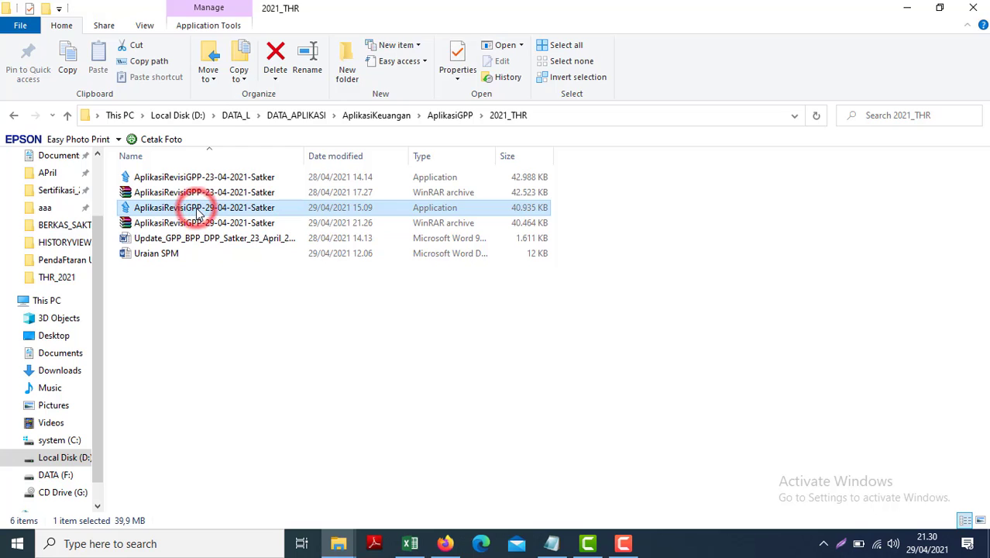
pyautogui.rightClick(199, 213)
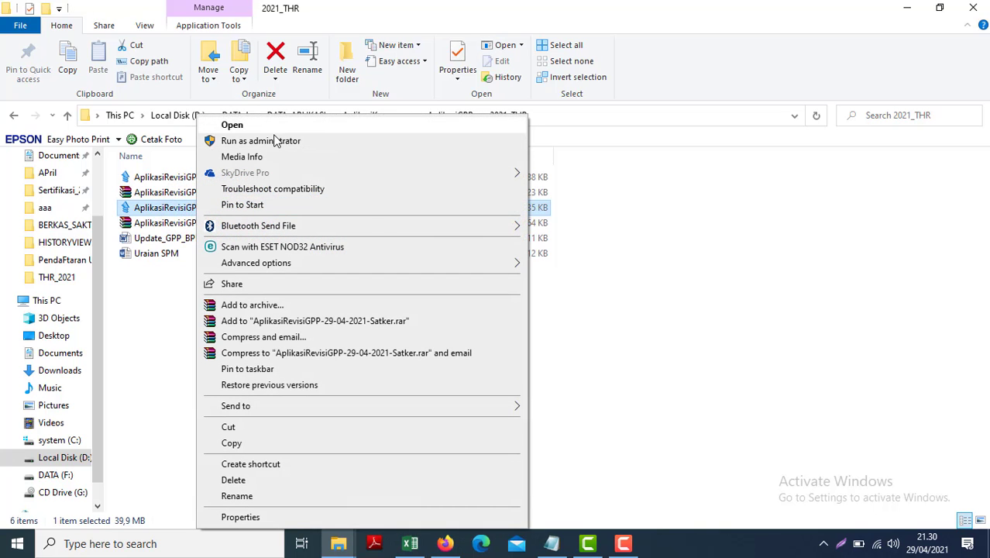
pyautogui.click(271, 140)
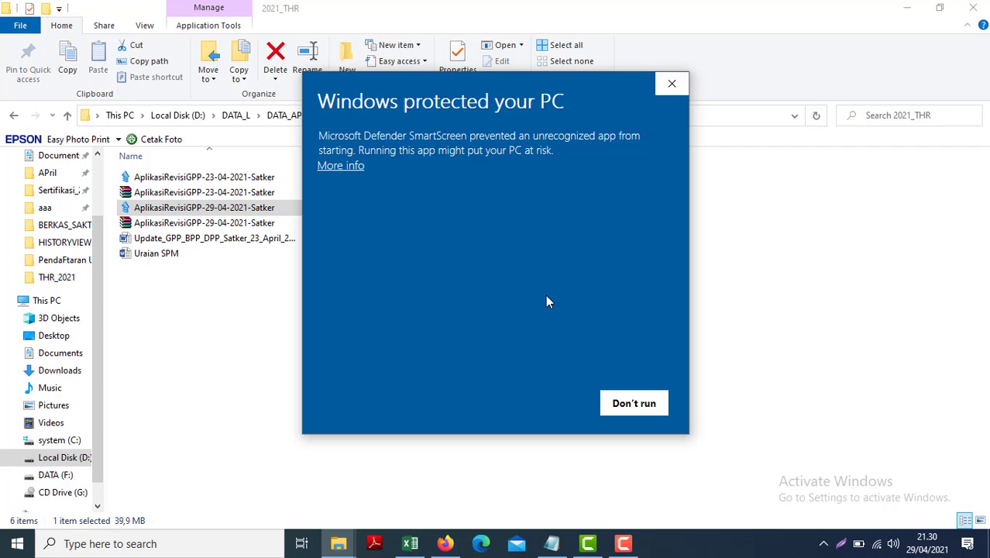
# Step: Allow the blocked installer to run and complete the GPP Setup wizard for V 19.1
pyautogui.click(333, 171)
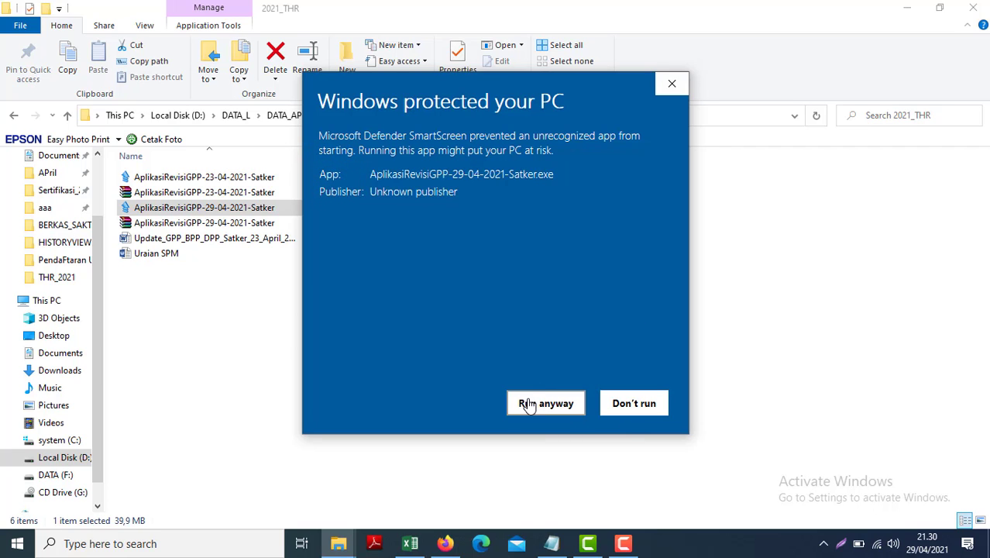
pyautogui.click(527, 404)
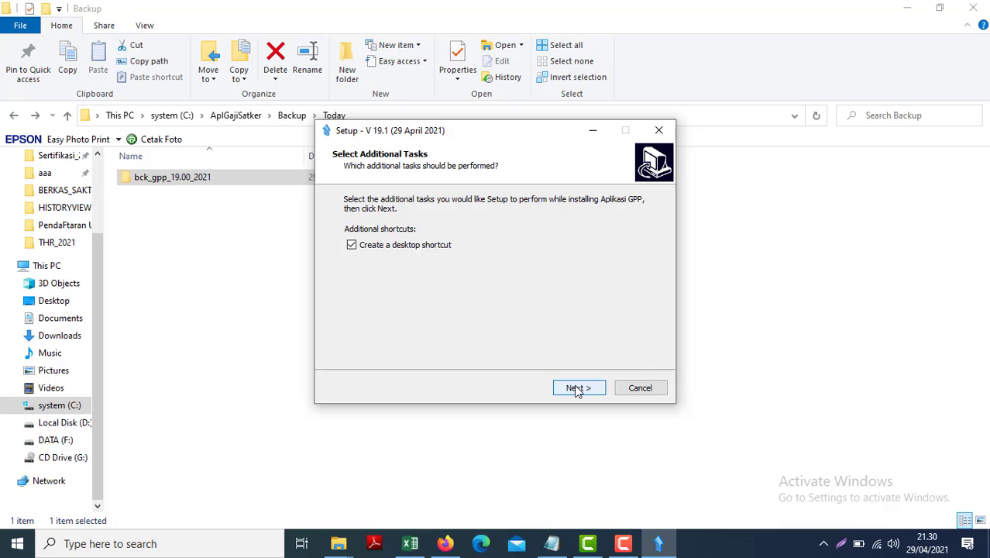
pyautogui.click(578, 389)
pyautogui.click(577, 389)
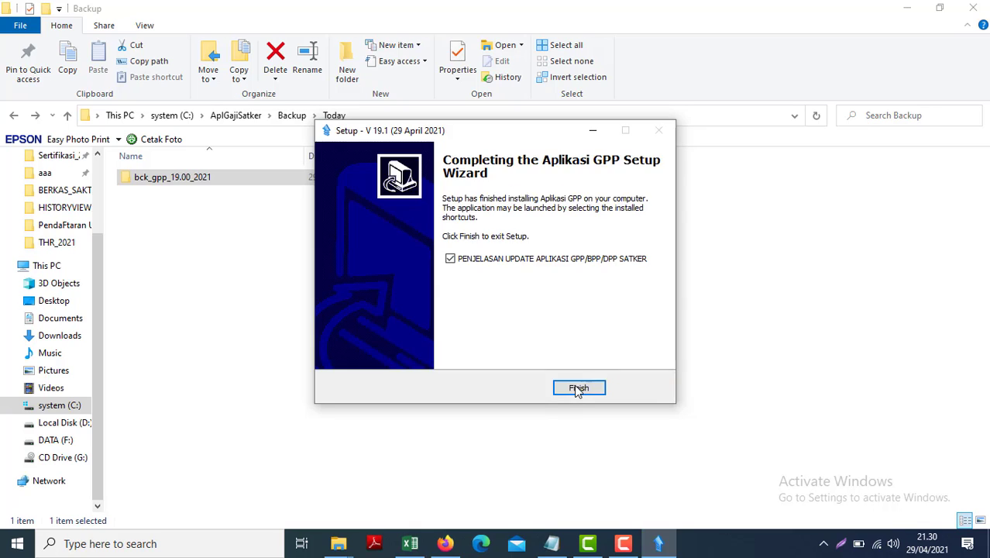
pyautogui.click(576, 388)
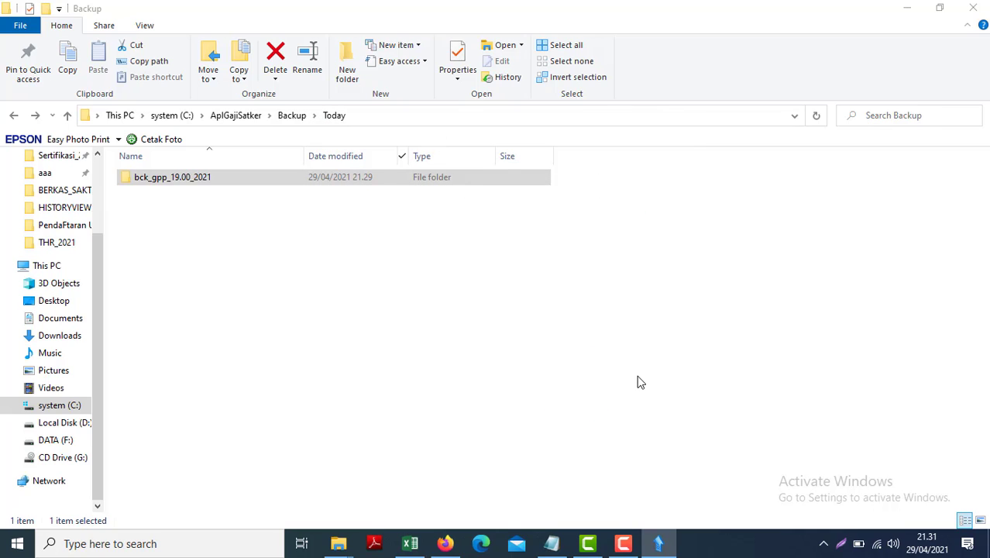
# Step: Navigate back from Backup to the AplGajiSatker folder
pyautogui.click(13, 116)
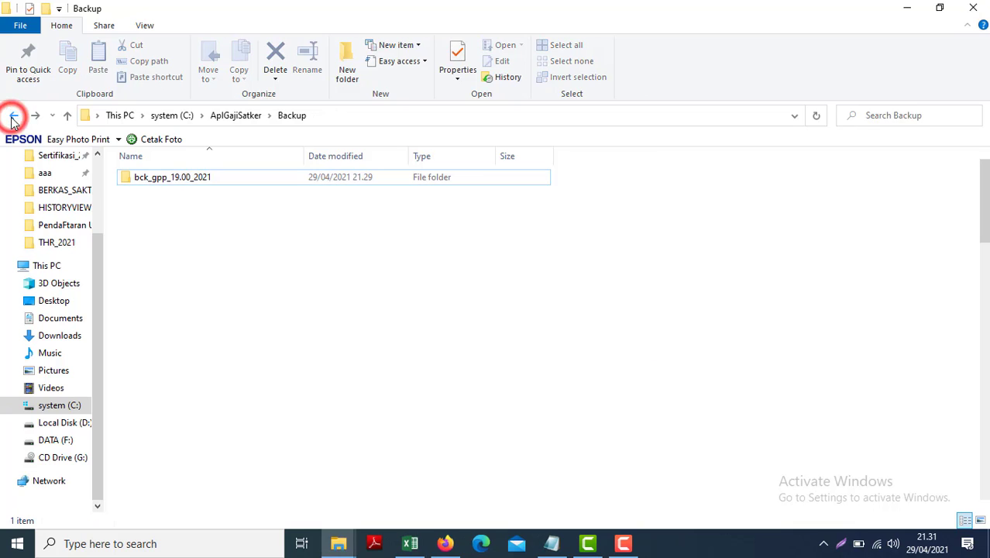
pyautogui.click(13, 116)
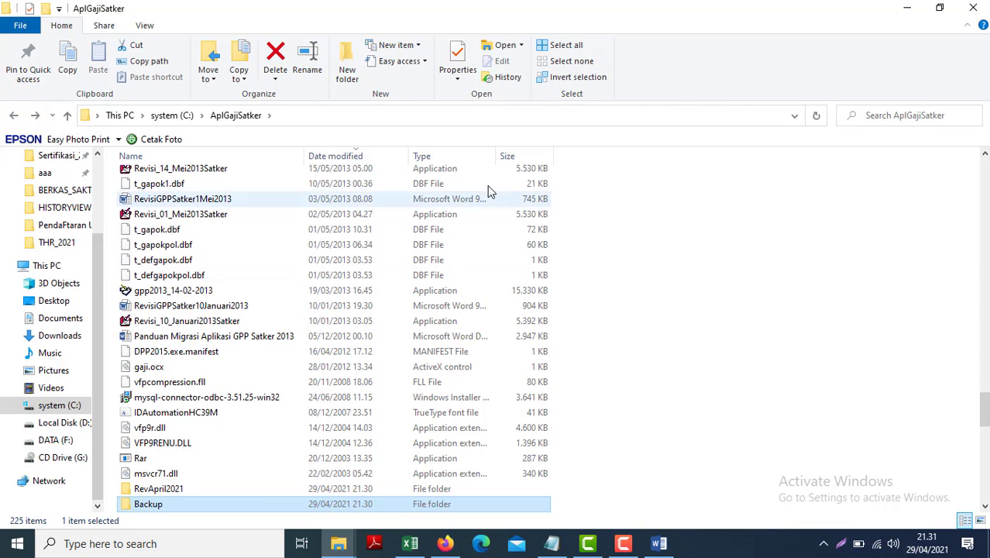
pyautogui.click(403, 158)
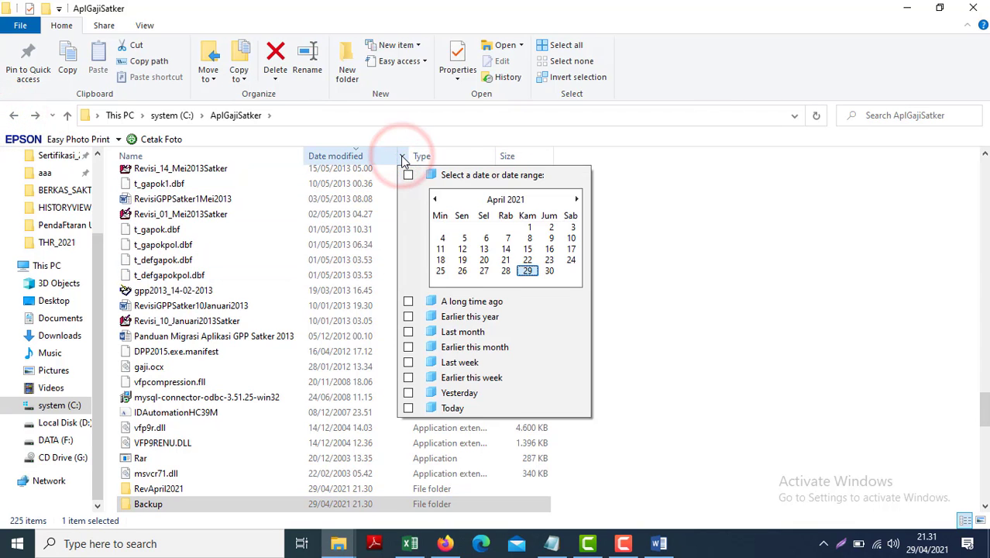
# Step: Filter AplGajiSatker to today's files and run Revisi_29_April_2021_satker as administrator
pyautogui.click(468, 409)
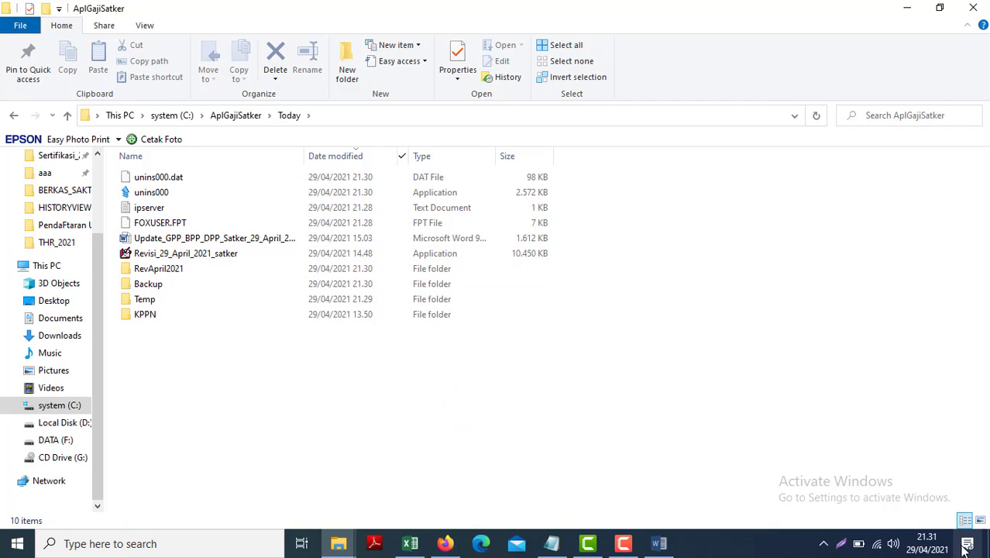
pyautogui.click(937, 547)
pyautogui.rightClick(176, 256)
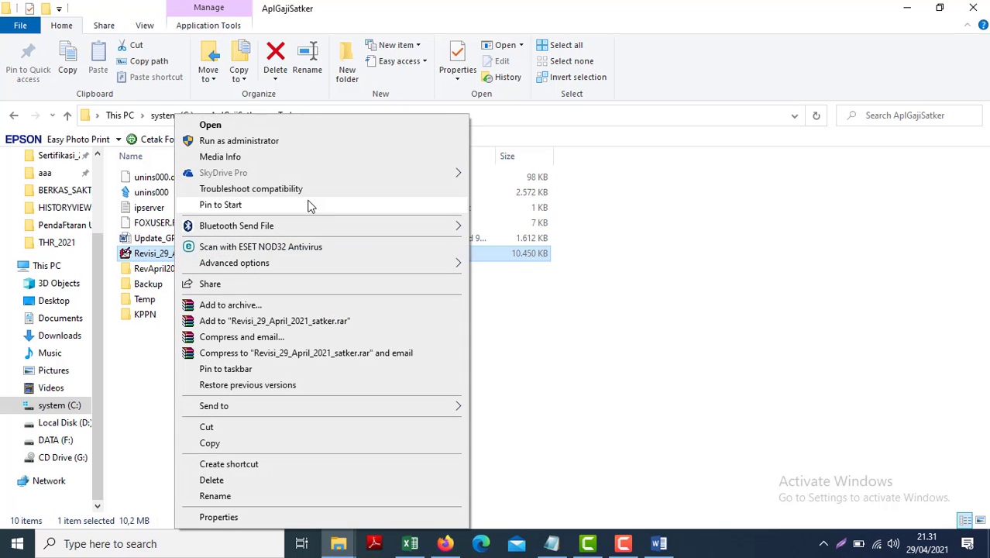
pyautogui.click(217, 142)
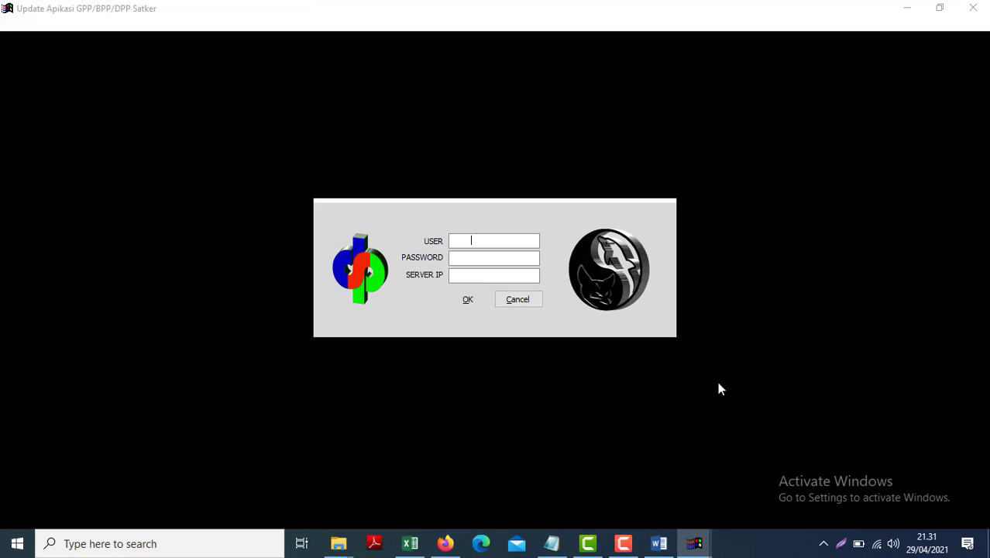
# Step: Sign in to the updater with the user name and password
pyautogui.write('super')
pyautogui.press('Tab')
pyautogui.write('******')
pyautogui.press('Return')
# Step: Apply the 29 April 2021 revision via Update Satker > Update and PROSES, then close the updater
pyautogui.click(11, 24)
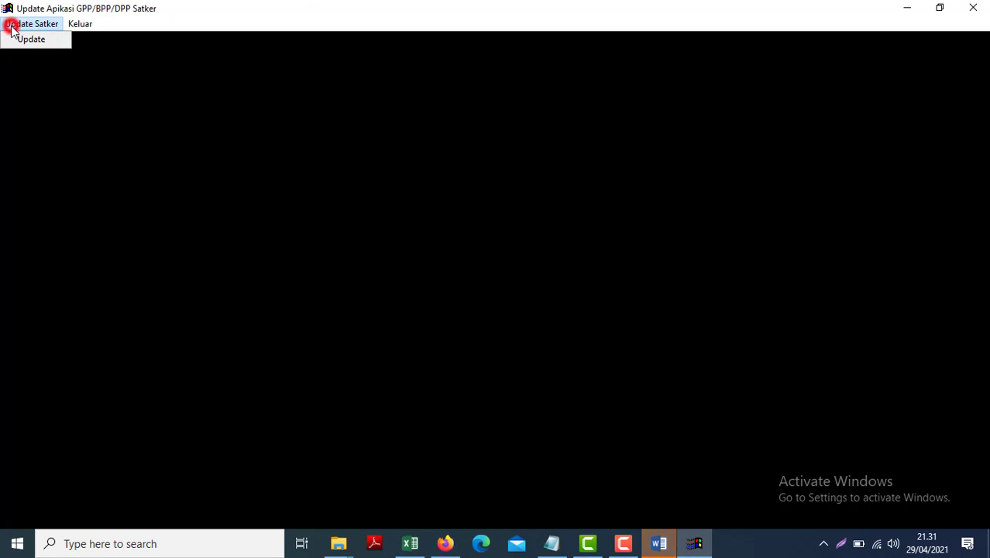
pyautogui.click(39, 44)
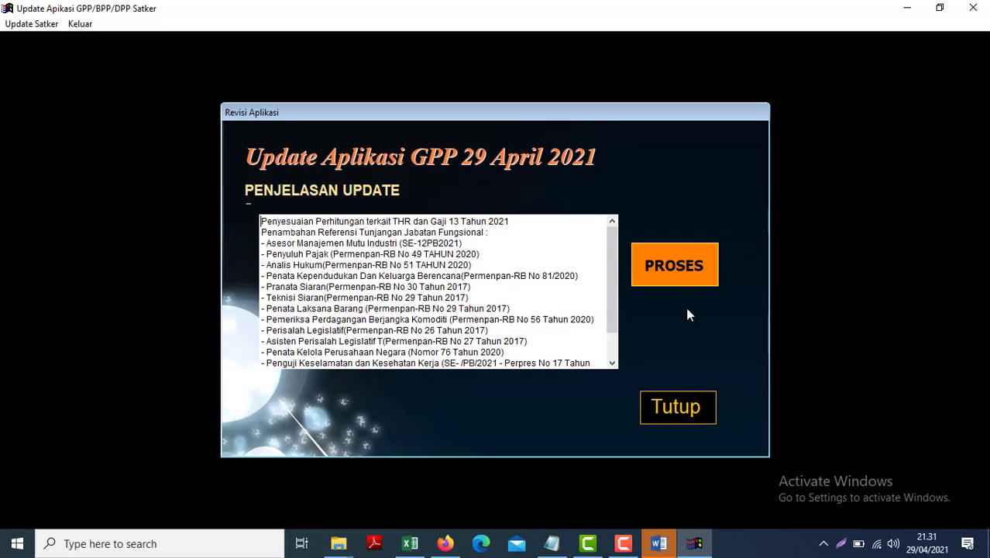
pyautogui.click(657, 276)
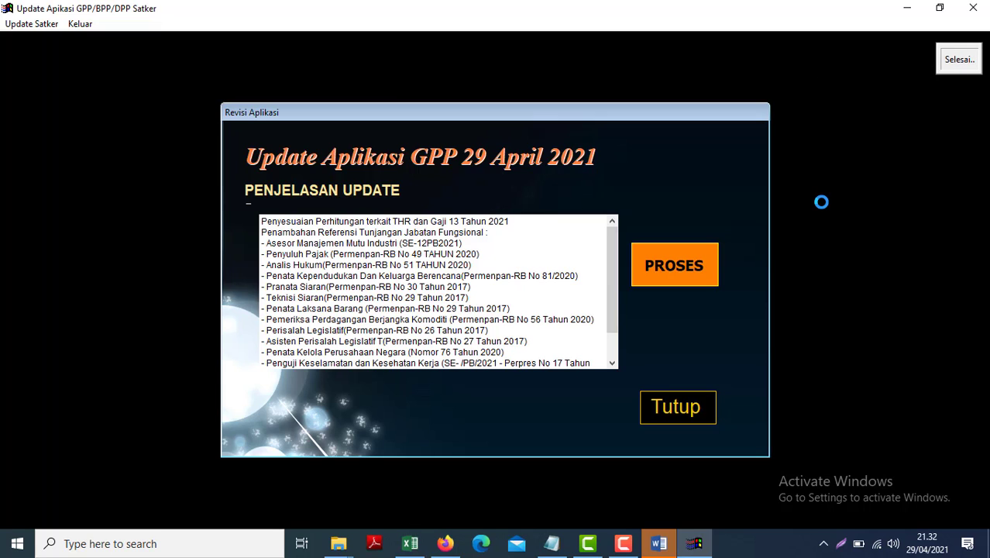
pyautogui.click(539, 320)
pyautogui.click(690, 409)
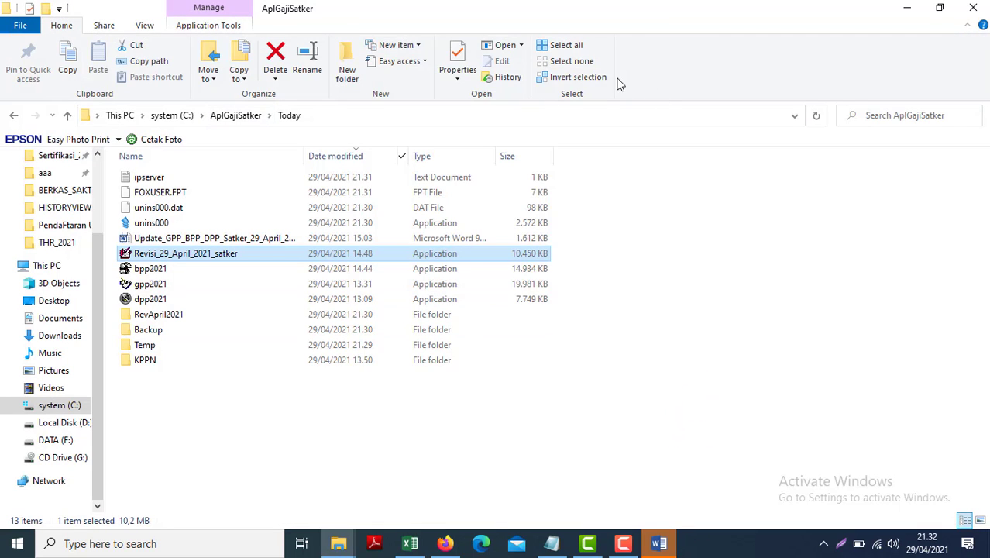
# Step: Dismiss Office activation, scroll through the Update_GPP_BPP_DPP_Satker_29_April_2021 guide, then minimize Word and Explorer
pyautogui.click(906, 8)
pyautogui.click(634, 414)
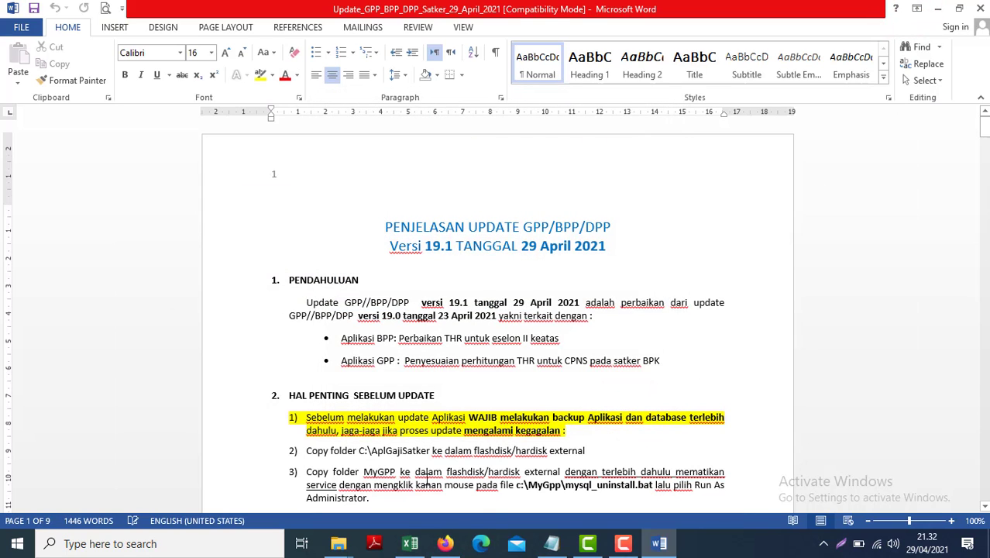
pyautogui.click(409, 463)
pyautogui.scroll(-3, 409, 463)
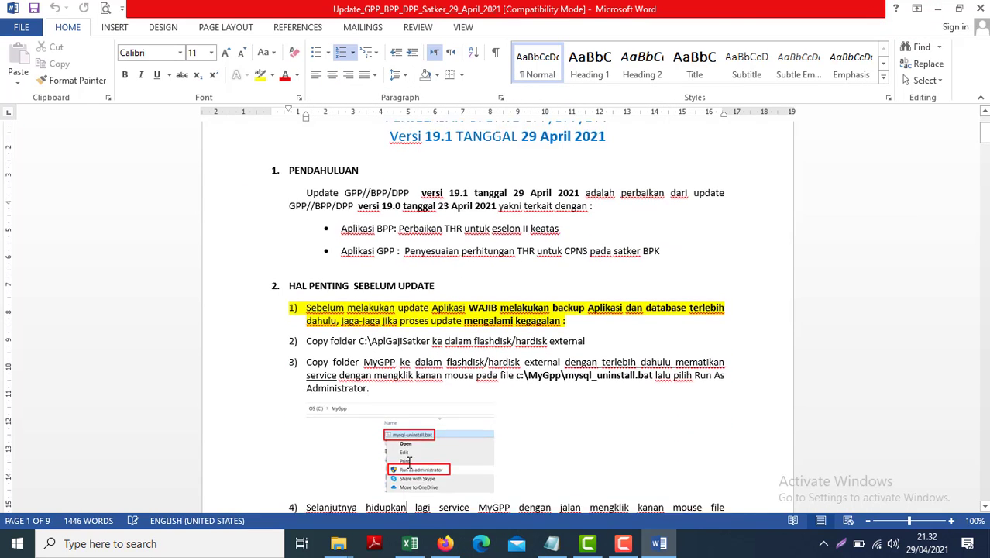
pyautogui.scroll(-3, 408, 463)
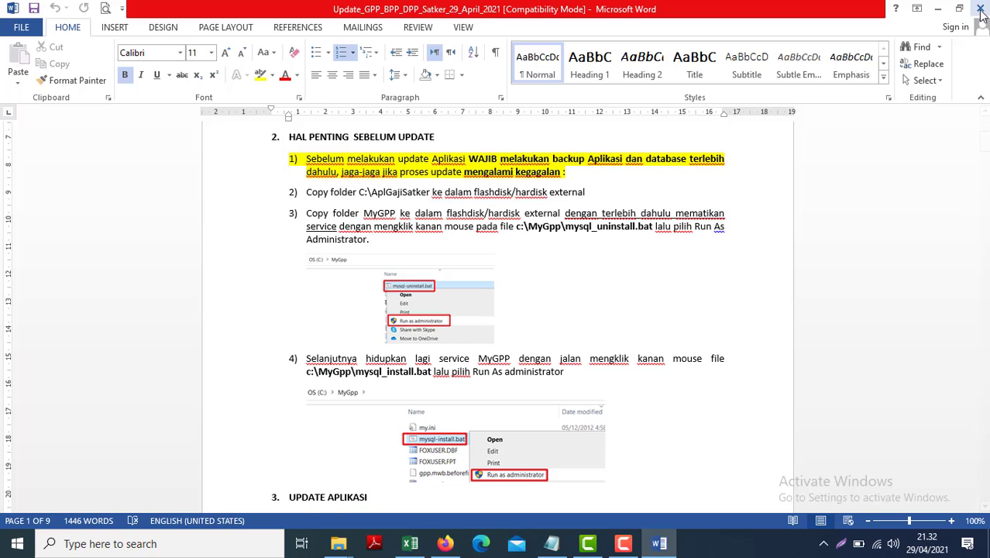
pyautogui.click(936, 8)
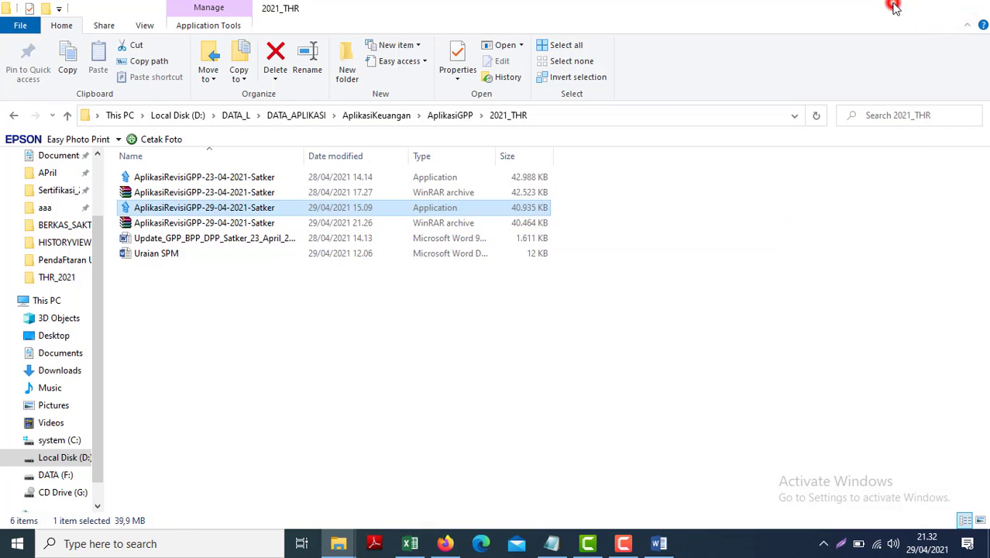
pyautogui.click(908, 7)
# Step: Launch the gpp2021 payroll application and log in as user super with its password
pyautogui.doubleClick(786, 27)
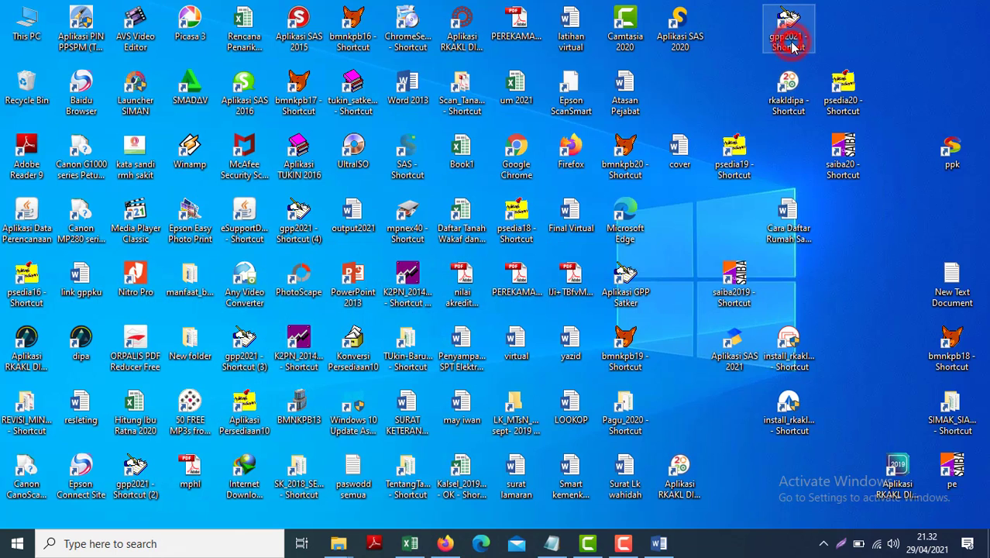
pyautogui.write('super')
pyautogui.press('Tab')
pyautogui.write('super')
pyautogui.press('Return')
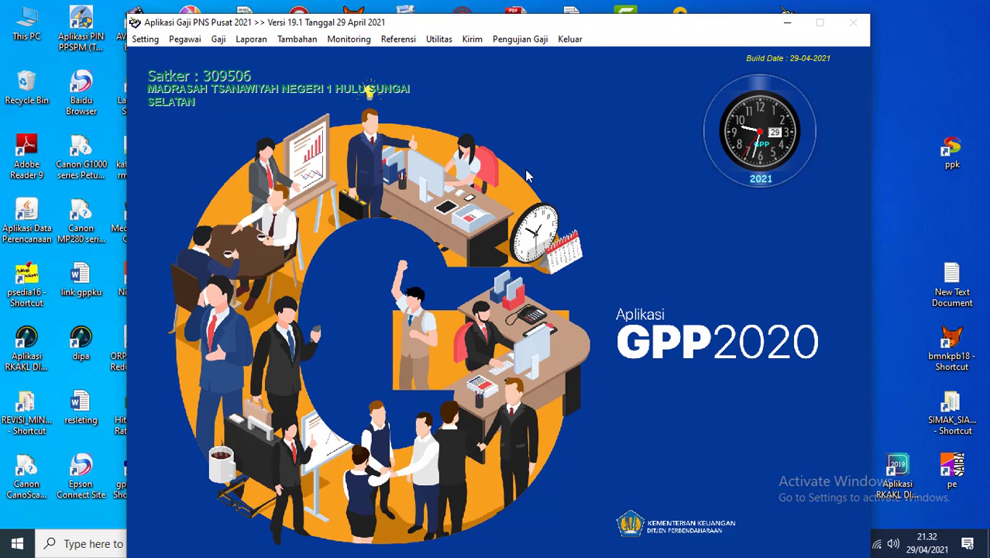
pyautogui.click(439, 39)
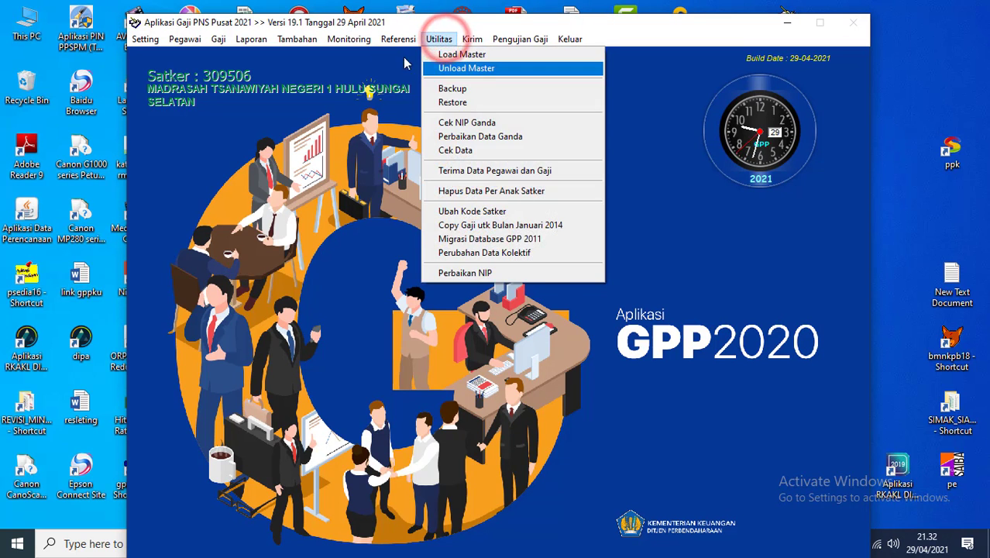
pyautogui.click(456, 90)
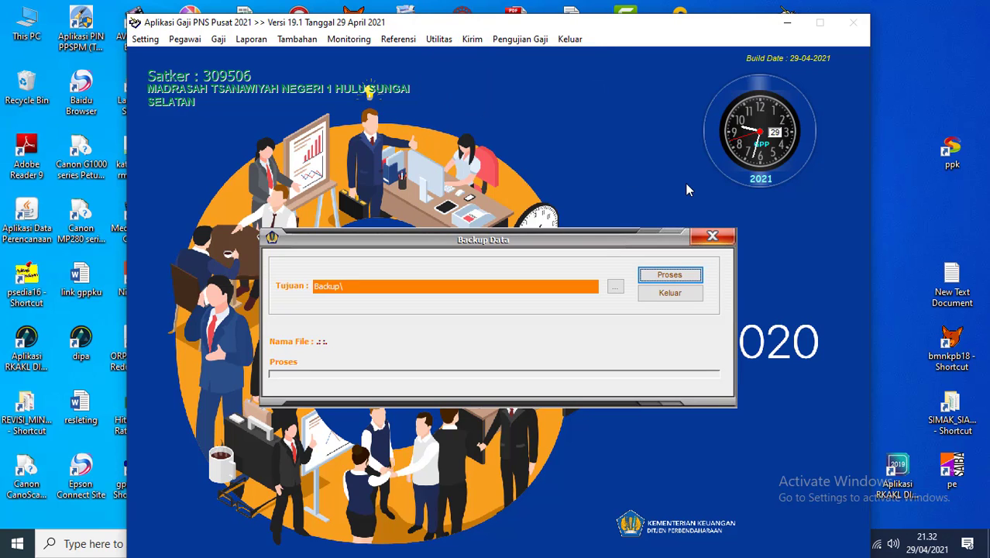
pyautogui.click(670, 276)
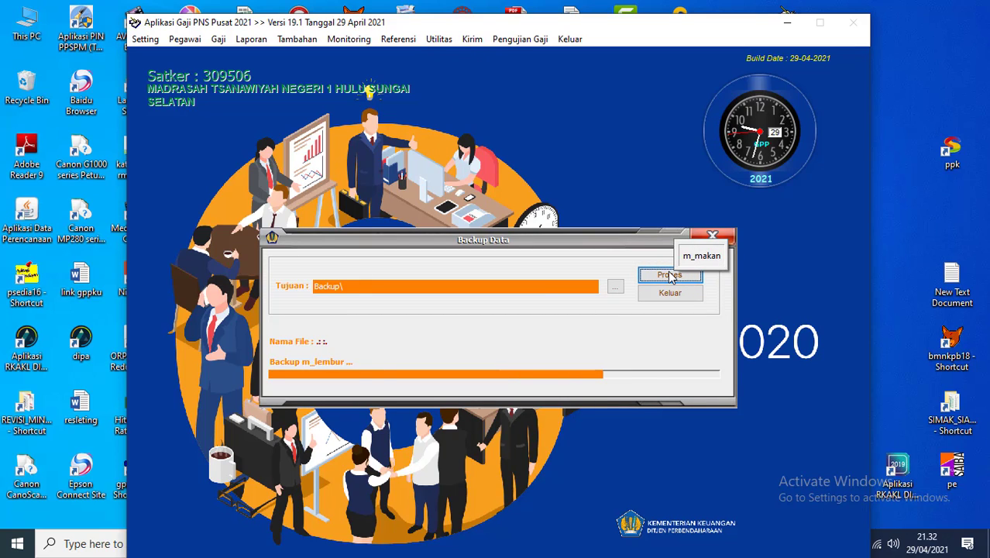
pyautogui.click(666, 293)
pyautogui.hotkey('alt', 'Tab')
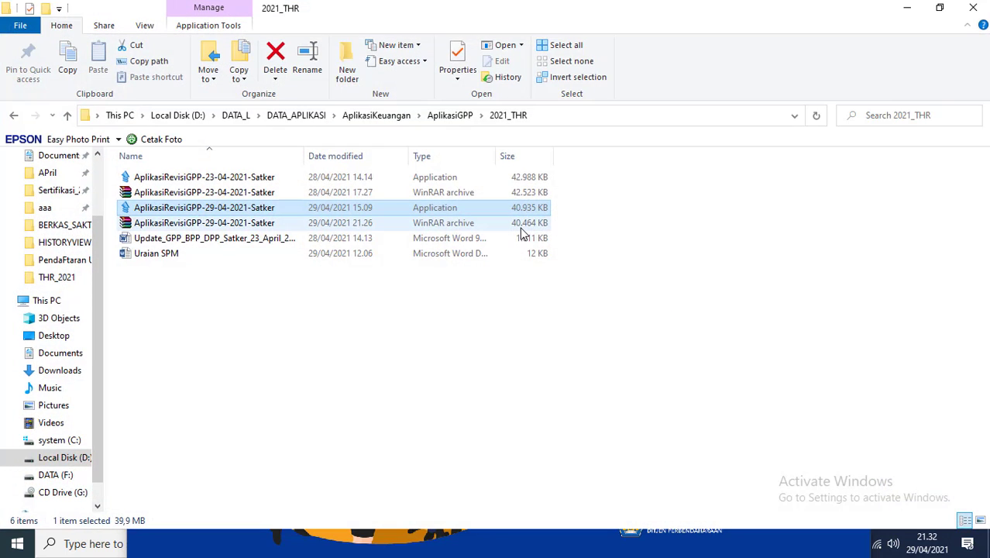
# Step: Open the Backup folder in Explorer and filter its listing to files from today
pyautogui.hotkey('alt', 'Tab')
pyautogui.press('Tab')
pyautogui.press('Tab')
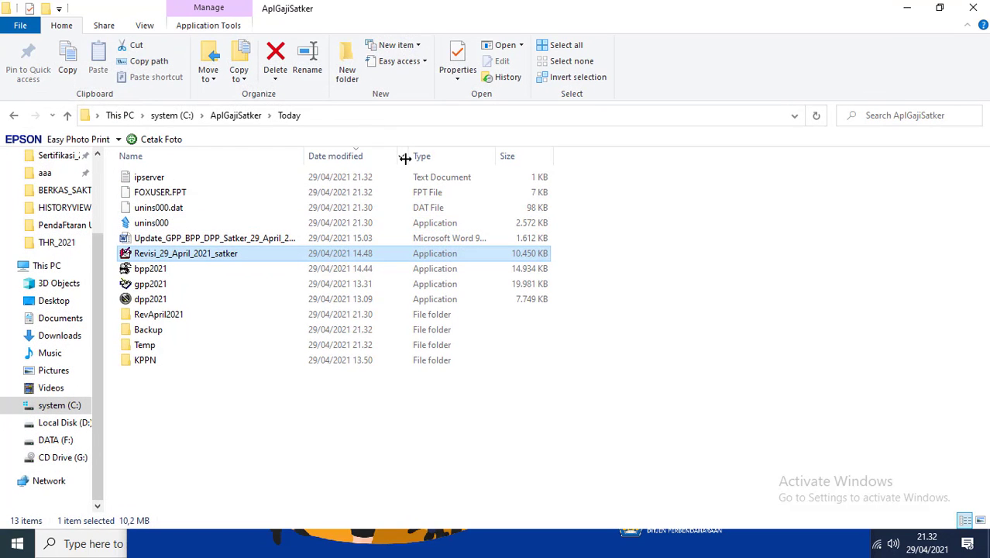
pyautogui.click(403, 156)
pyautogui.click(470, 406)
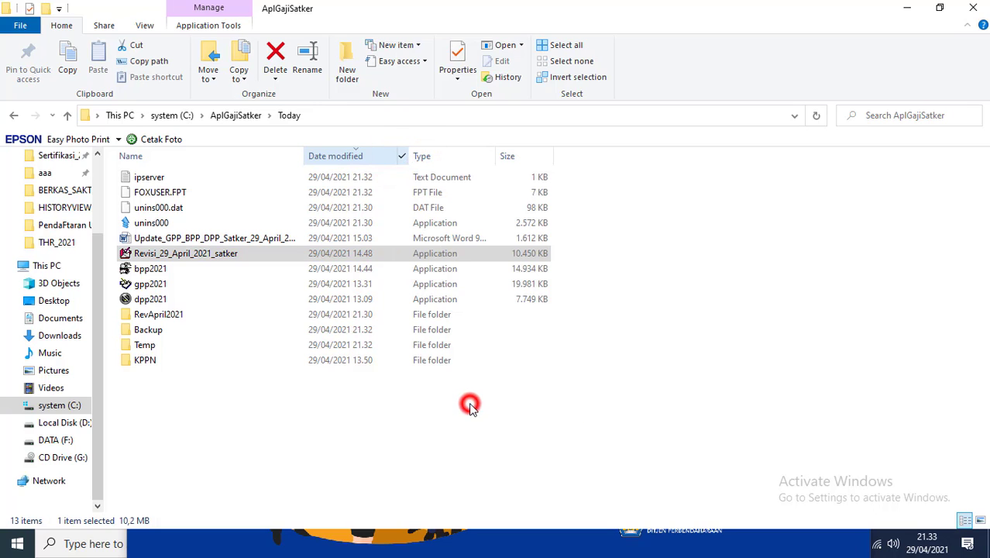
pyautogui.click(162, 331)
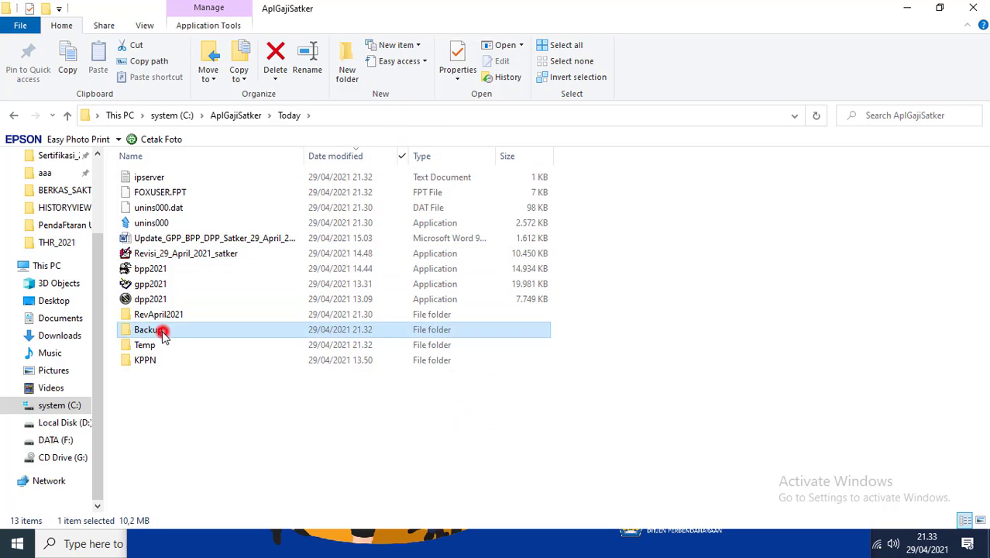
pyautogui.doubleClick(161, 331)
pyautogui.click(489, 156)
pyautogui.click(398, 155)
pyautogui.click(479, 346)
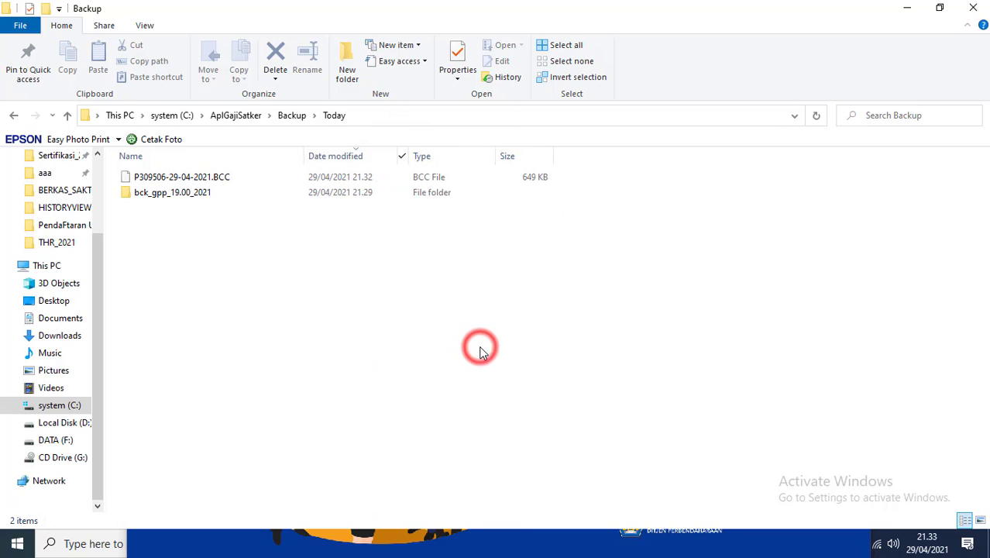
# Step: Cut today's BCC backup file and create a new folder named bck_gpp_19.01_2021
pyautogui.click(193, 178)
pyautogui.rightClick(192, 178)
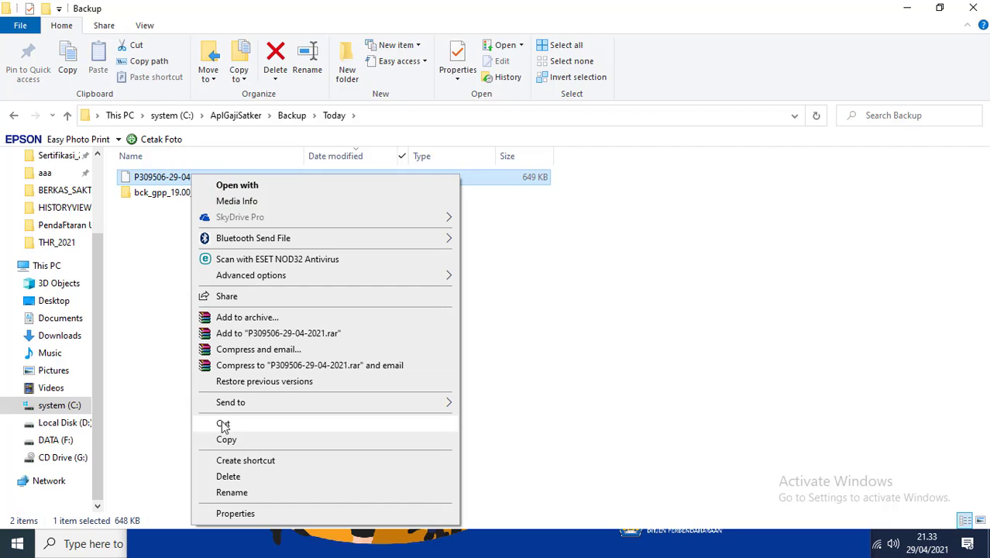
pyautogui.click(223, 425)
pyautogui.click(353, 62)
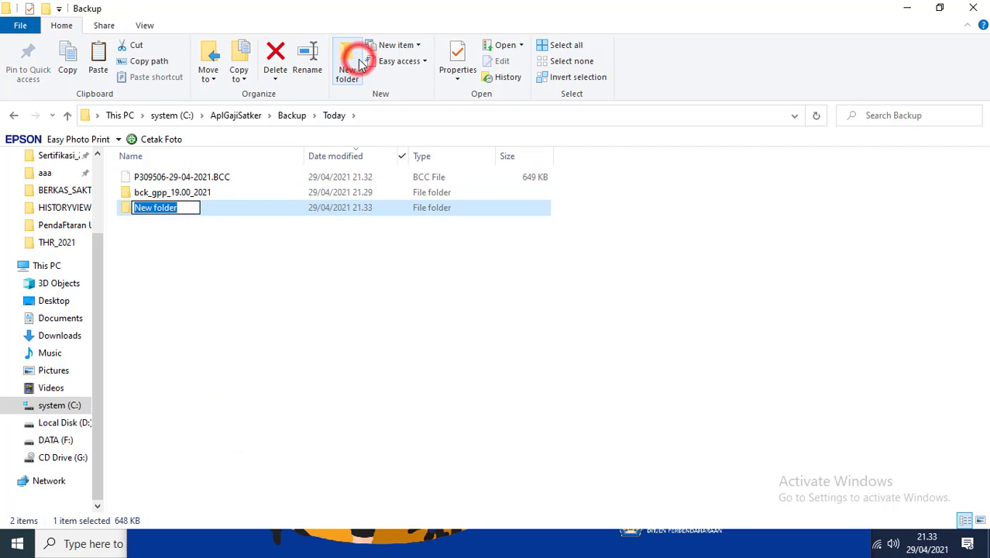
pyautogui.write('bck_gpp_19.01_2021')
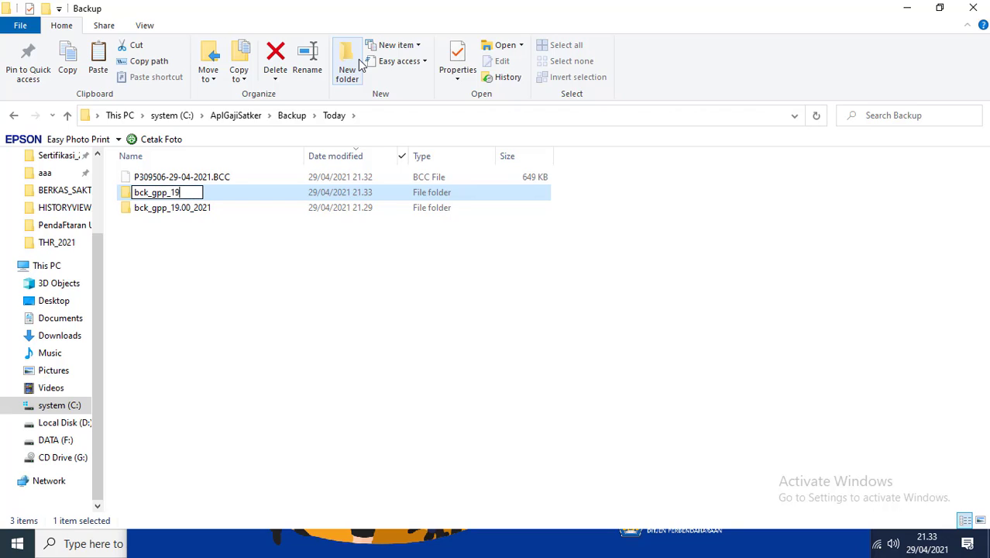
pyautogui.click(185, 198)
pyautogui.click(182, 198)
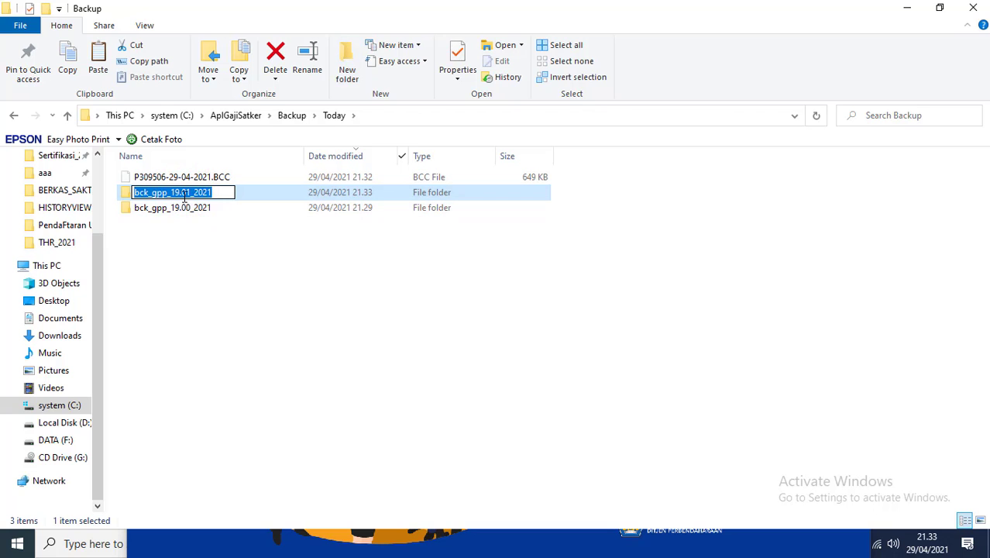
pyautogui.click(363, 540)
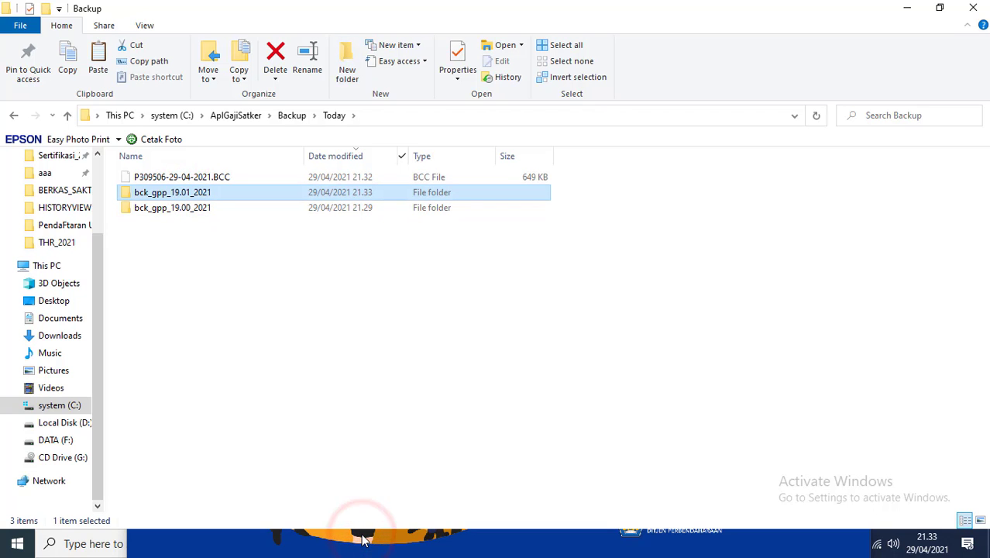
pyautogui.hotkey('alt', 'Tab')
pyautogui.hotkey('alt', 'Tab')
pyautogui.press('Tab')
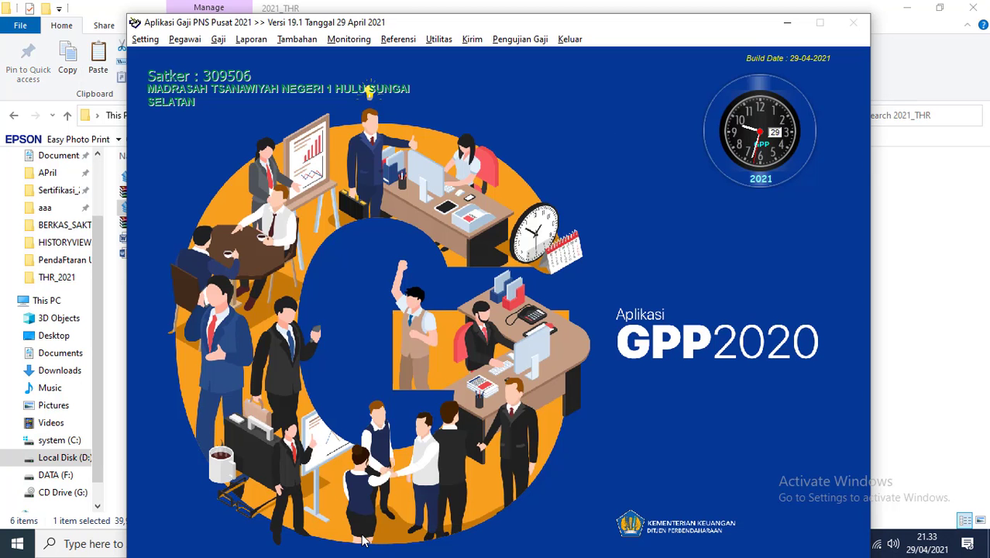
pyautogui.hotkey('alt', 'Tab')
pyautogui.press('Tab')
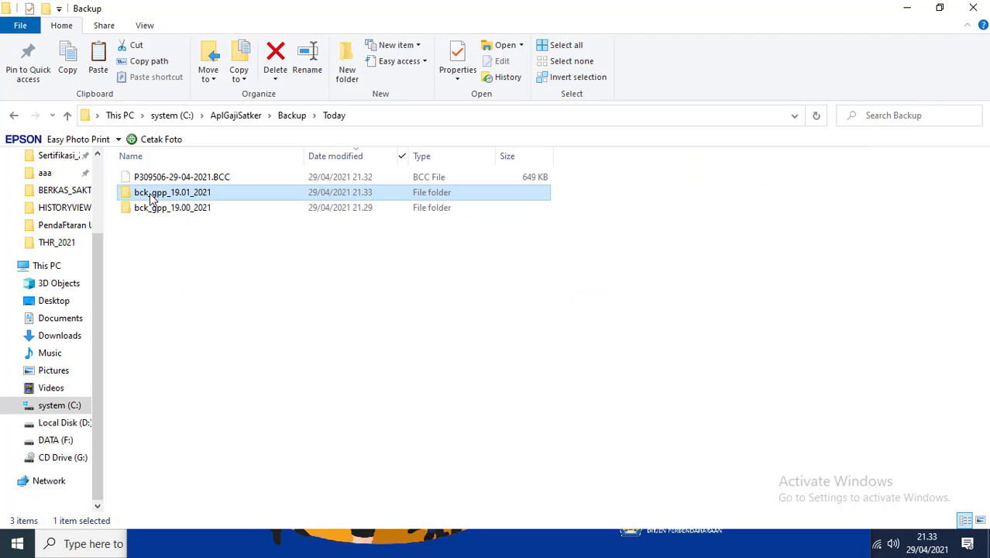
pyautogui.doubleClick(149, 195)
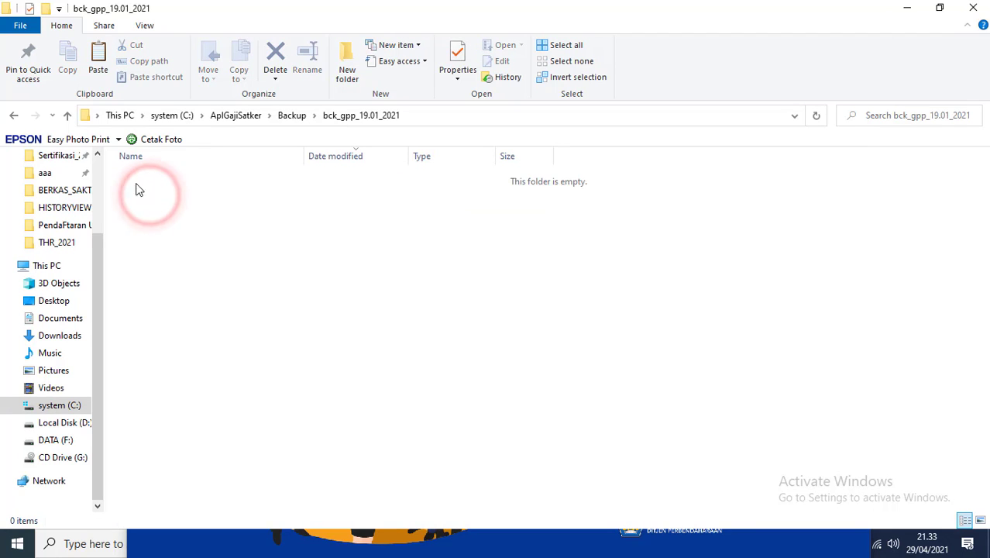
pyautogui.click(15, 114)
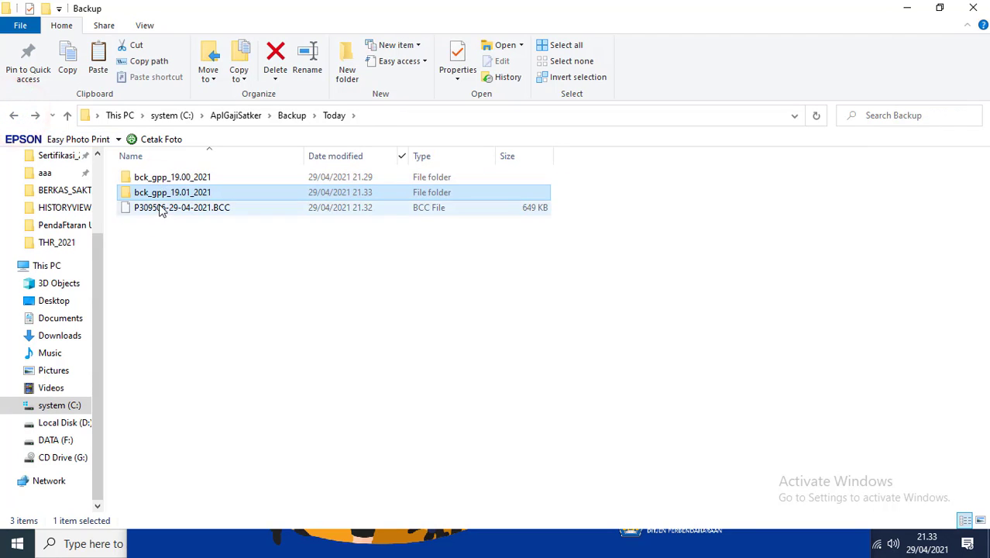
pyautogui.rightClick(159, 208)
pyautogui.click(186, 427)
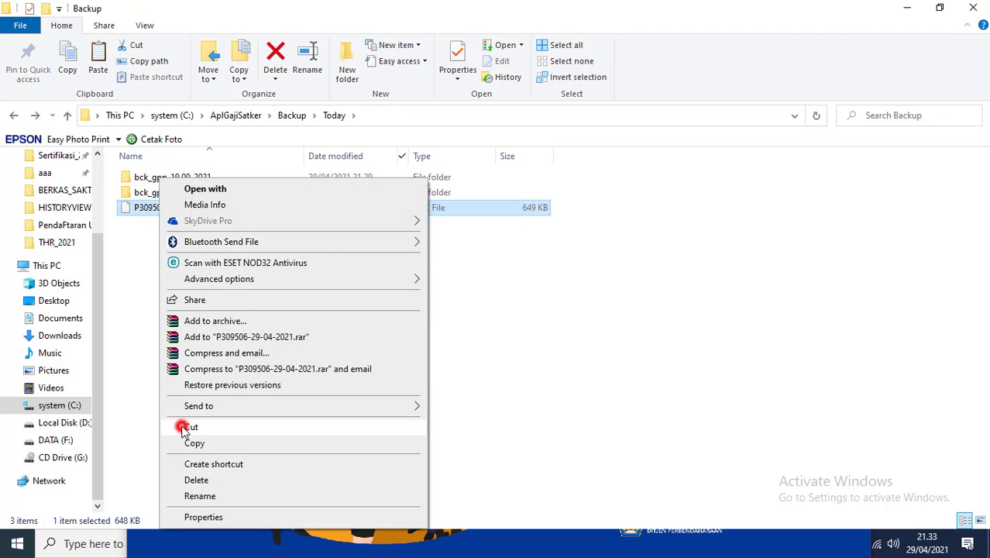
pyautogui.doubleClick(166, 194)
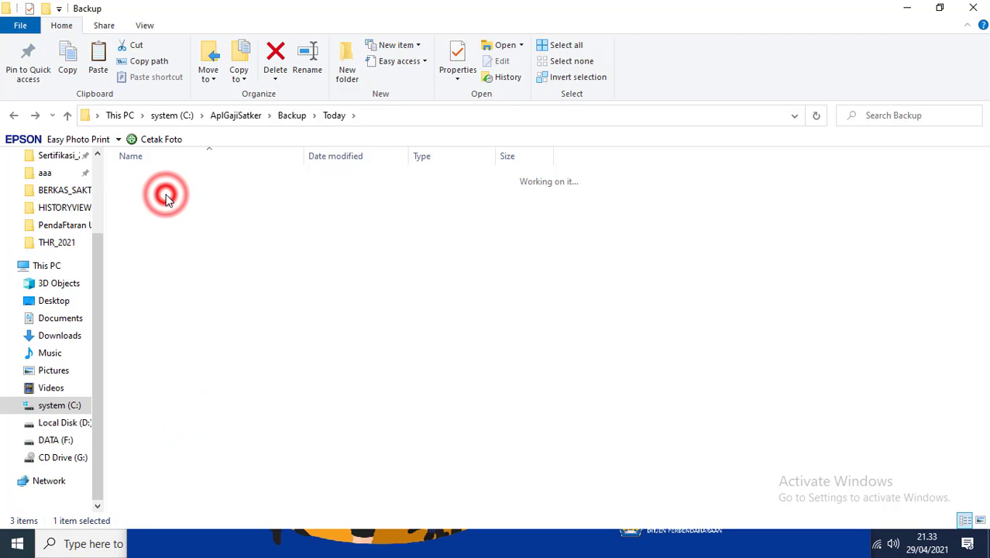
pyautogui.hotkey('ctrl', 'v')
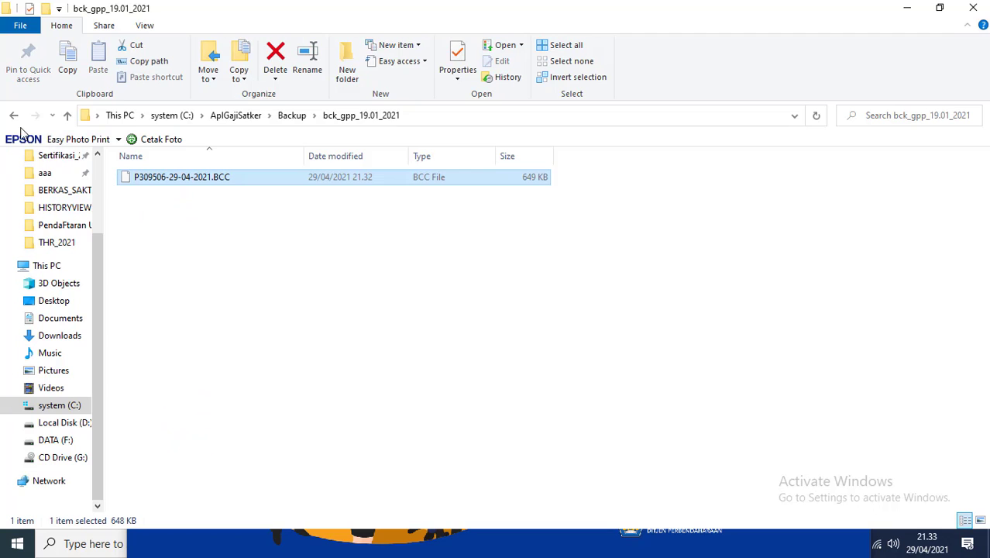
pyautogui.click(14, 116)
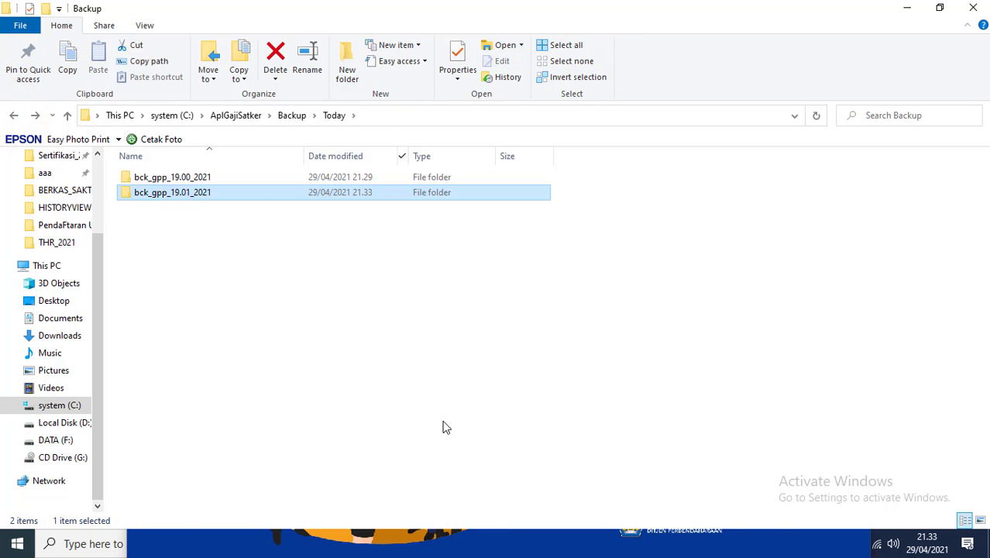
pyautogui.click(504, 543)
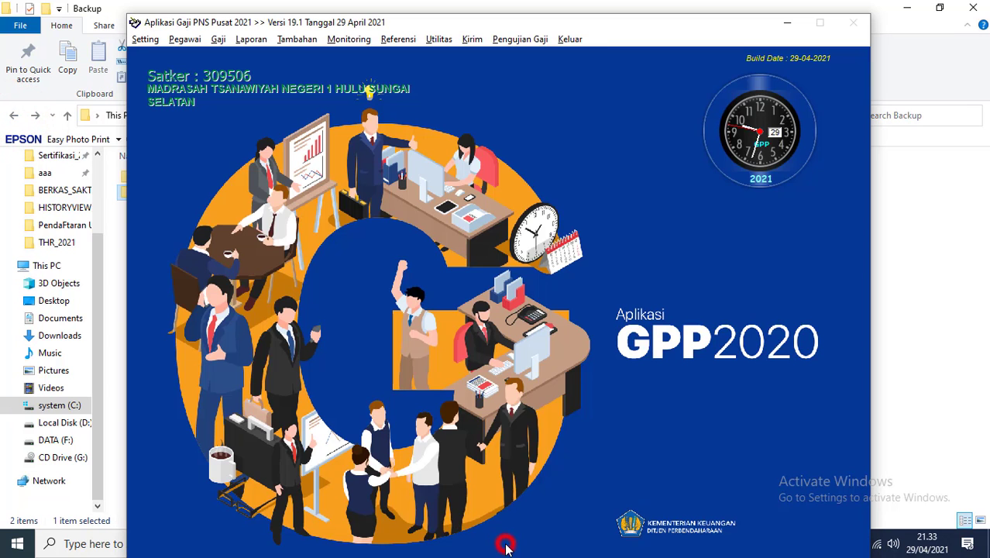
# Step: Preview the Cetak Gaji front page (Halaman Luar) for payroll 000302, Tunjangan Hari Raya 2021
pyautogui.click(260, 43)
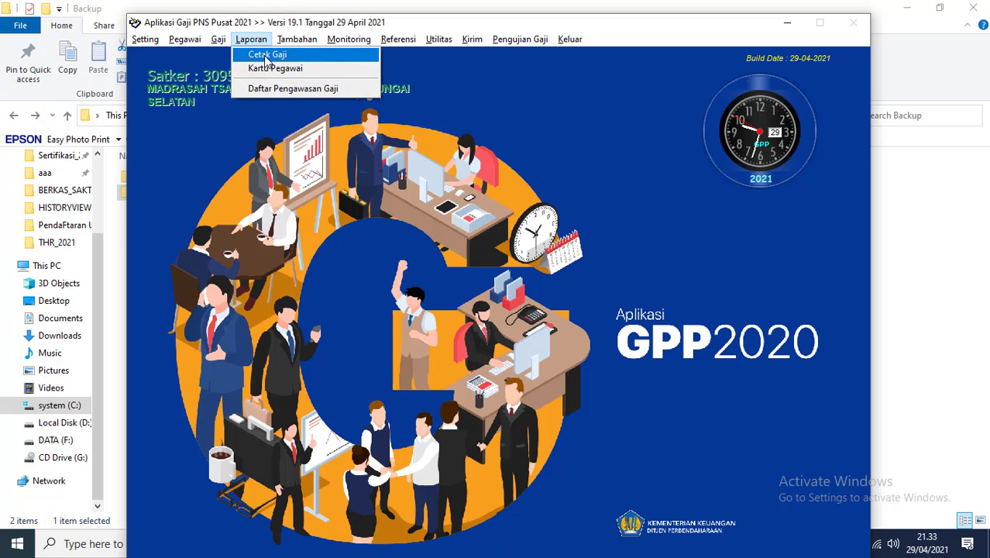
pyautogui.click(266, 56)
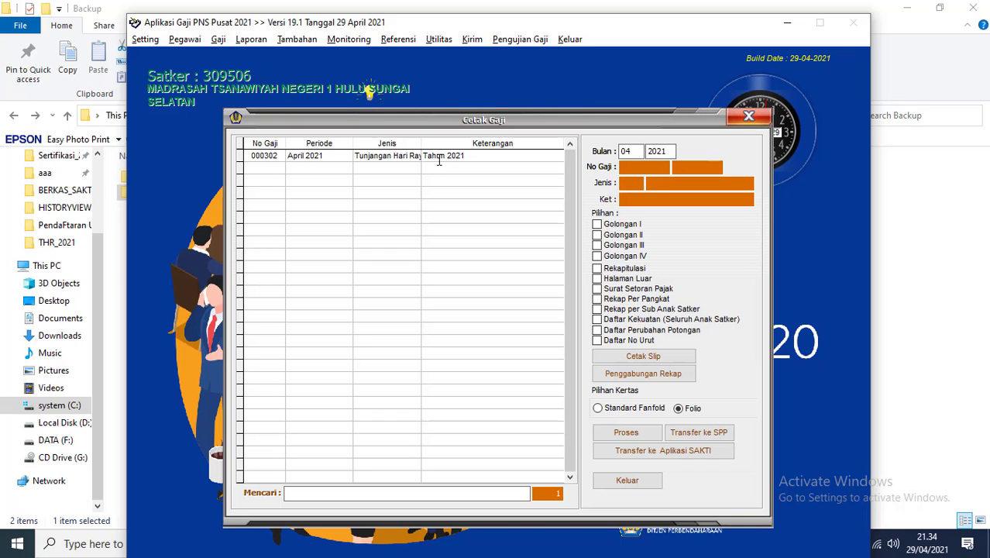
pyautogui.click(437, 158)
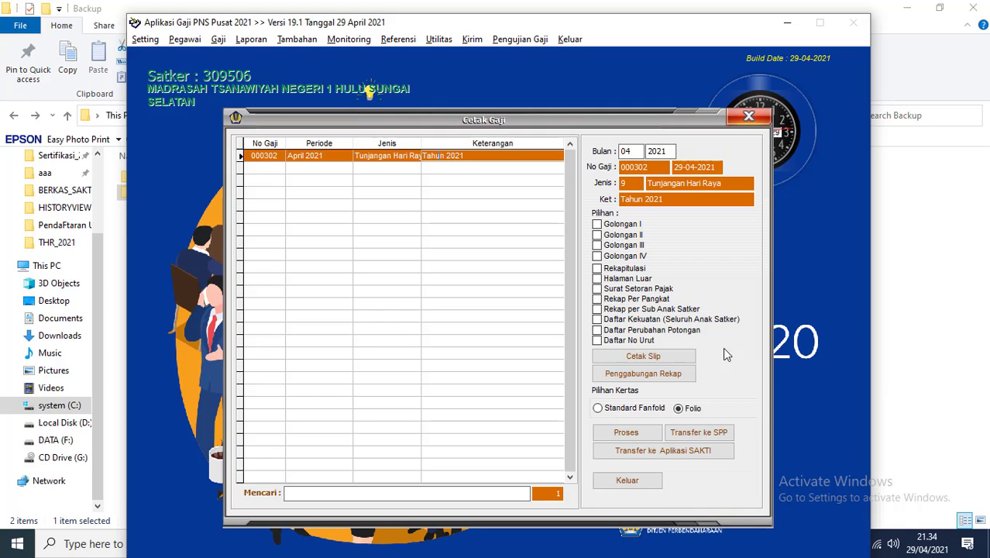
pyautogui.click(598, 279)
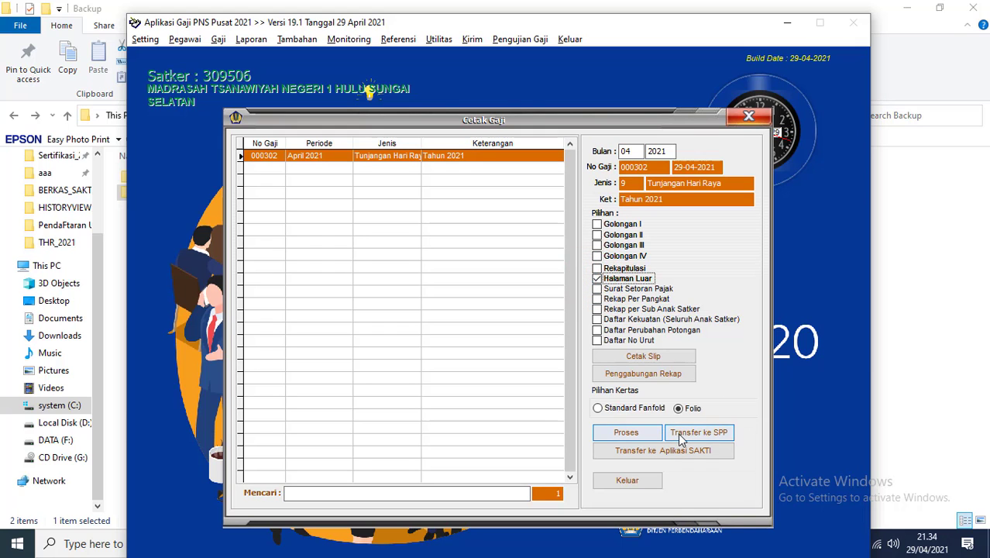
pyautogui.click(626, 435)
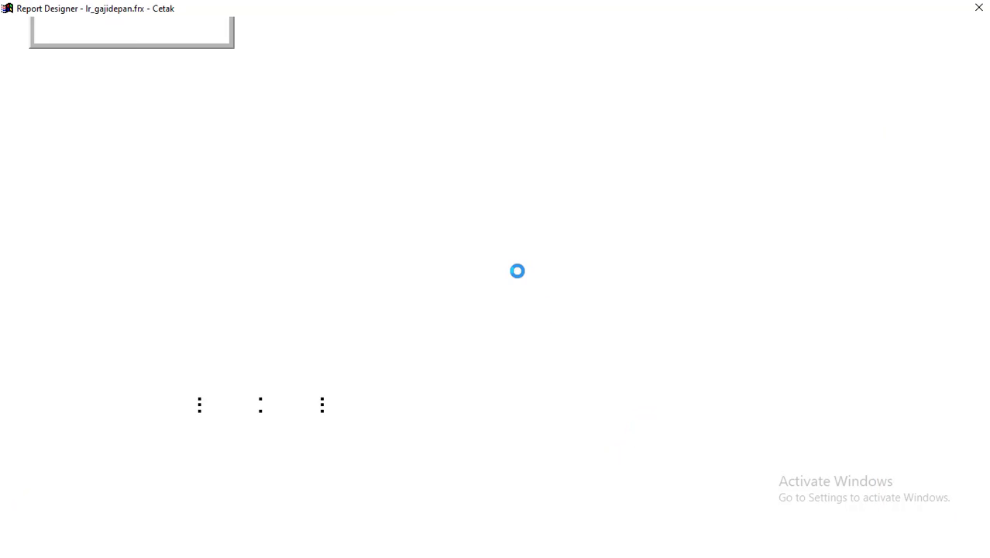
# Step: Print the front-page report through Nitro PDF Creator and save it as 'thr 19.0' on D:
pyautogui.click(217, 34)
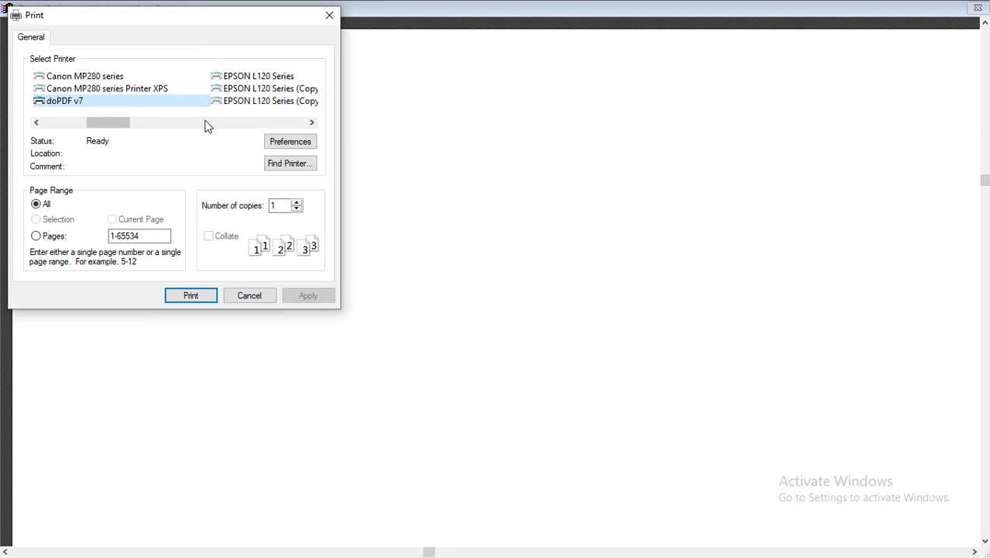
pyautogui.click(205, 124)
pyautogui.click(232, 121)
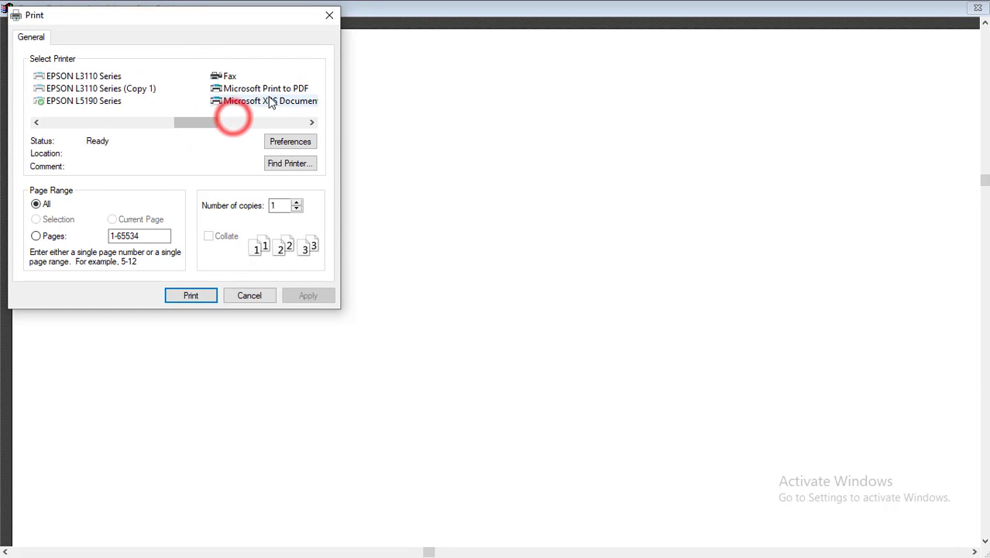
pyautogui.click(290, 123)
pyautogui.click(263, 76)
pyautogui.click(198, 299)
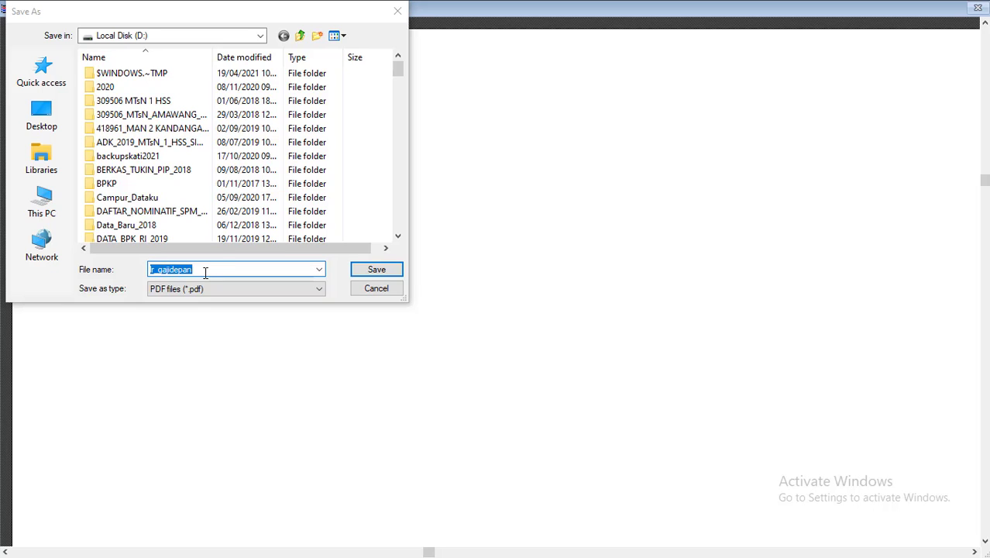
pyautogui.click(201, 269)
pyautogui.doubleClick(201, 270)
pyautogui.write('thr 19')
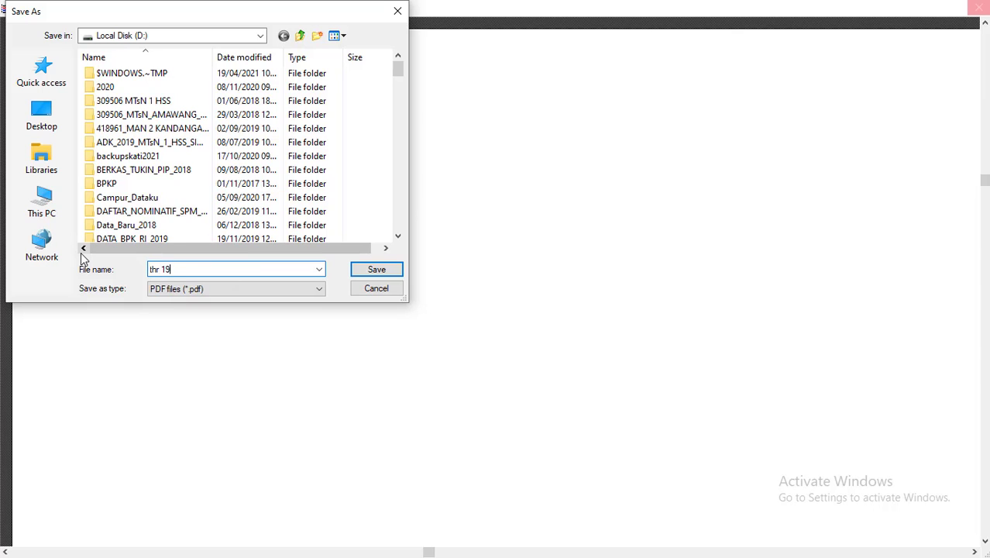
pyautogui.write('.0')
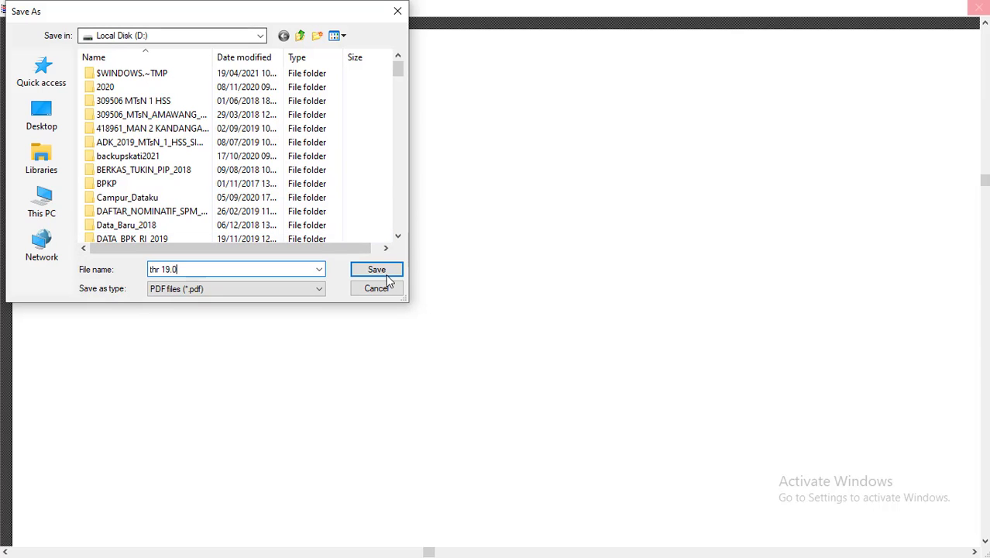
pyautogui.click(378, 271)
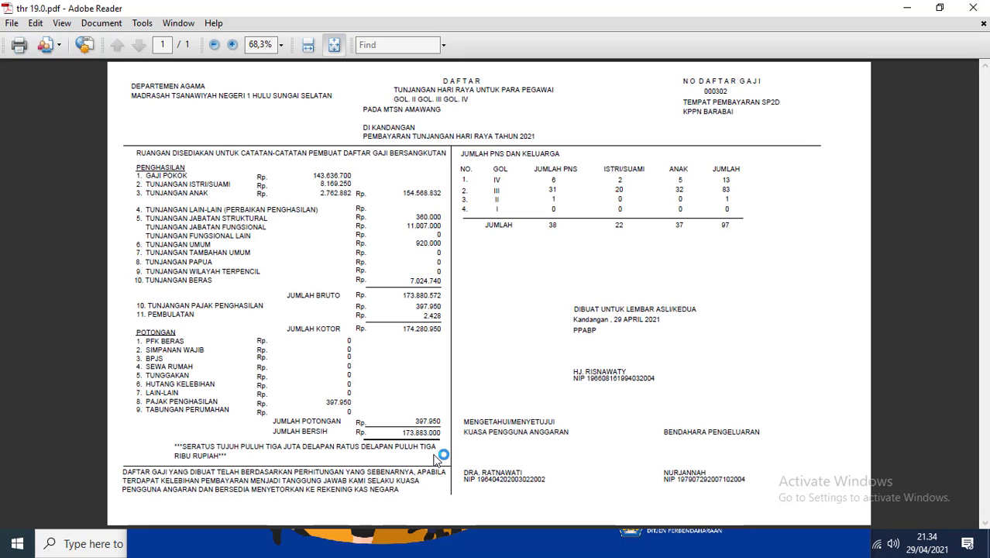
# Step: Close the thr 19.0 PDF in Adobe Reader after reviewing it
pyautogui.click(973, 8)
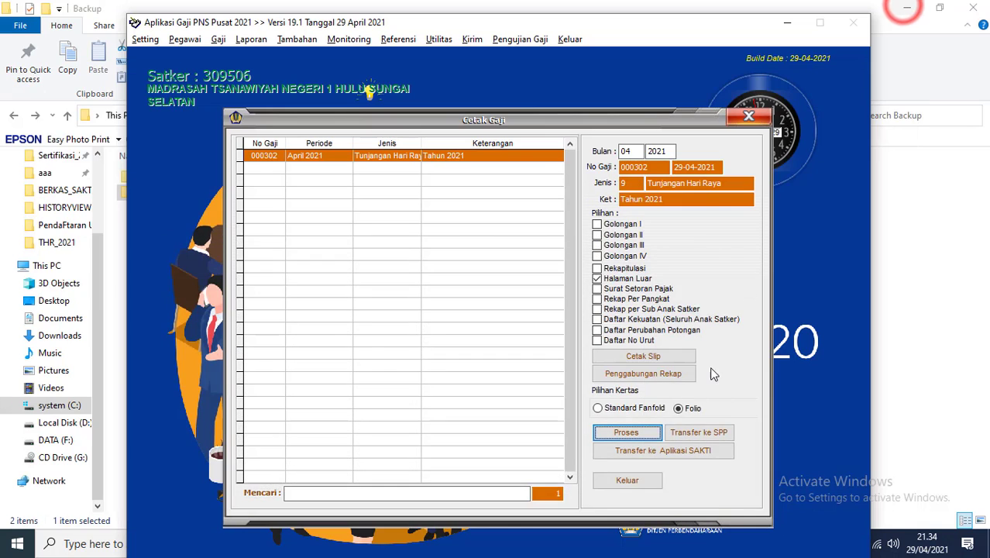
# Step: Close the Cetak Gaji window and log off via Keluar > LogOff
pyautogui.click(627, 479)
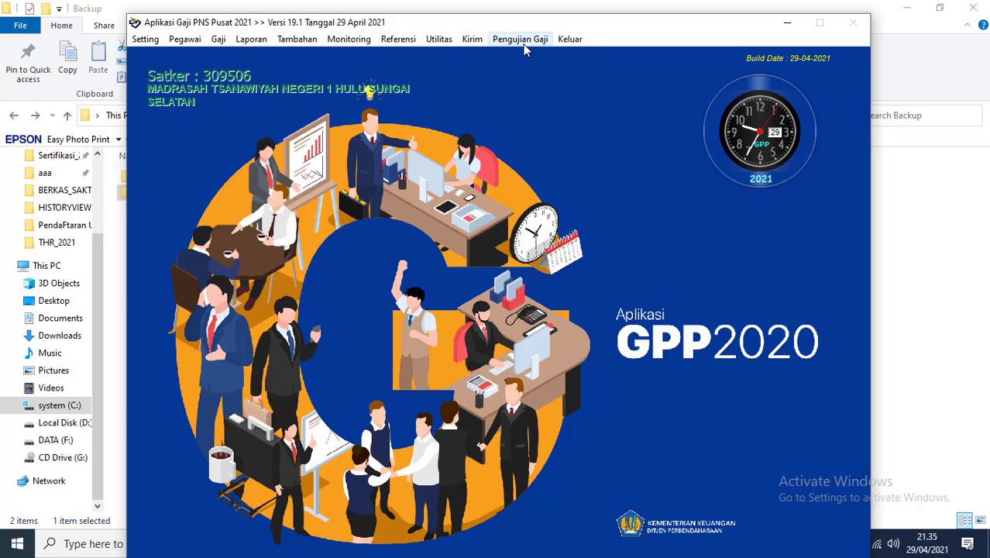
pyautogui.click(521, 39)
pyautogui.moveTo(571, 39)
pyautogui.click(583, 74)
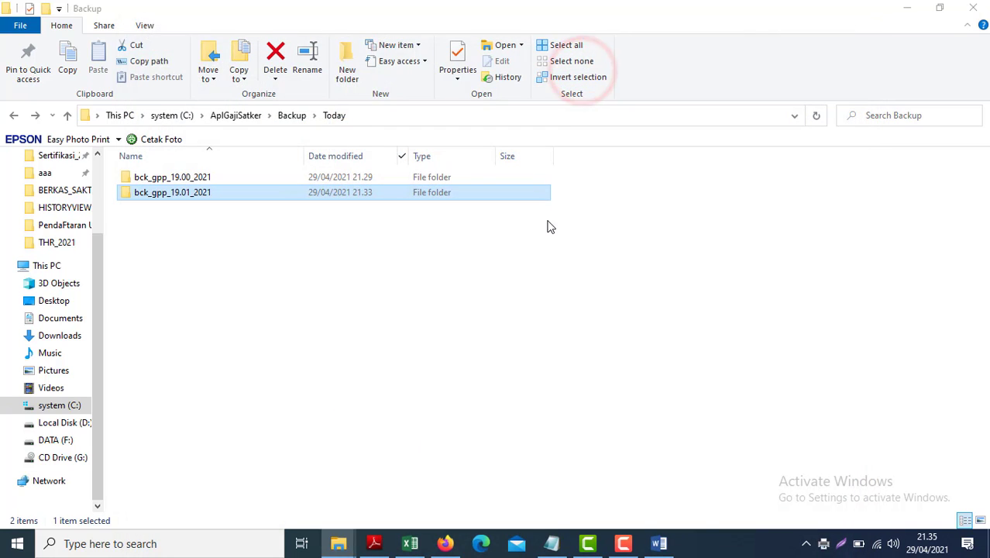
# Step: Sign back in as user ppspm with its password
pyautogui.write('ppspm')
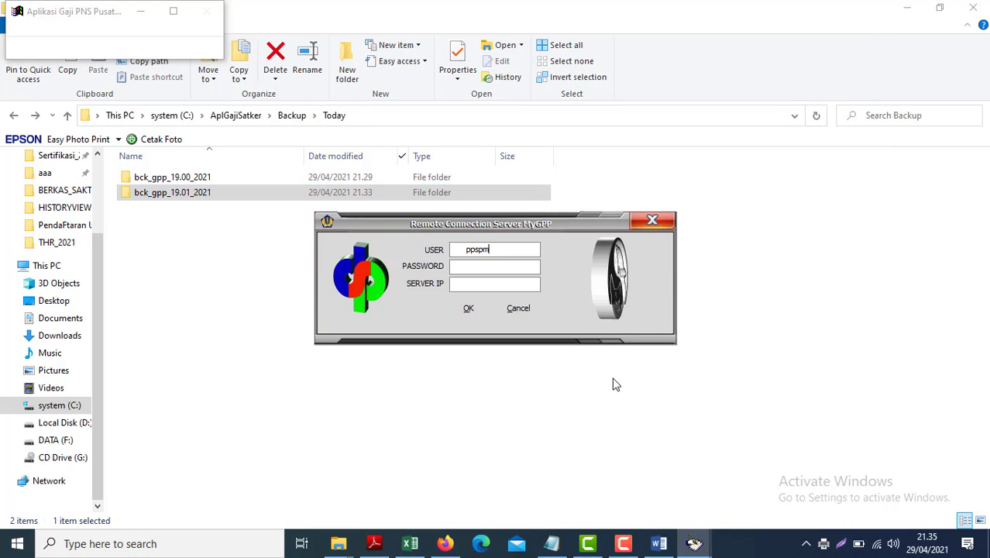
pyautogui.press('Tab')
pyautogui.write('1')
pyautogui.press('Return')
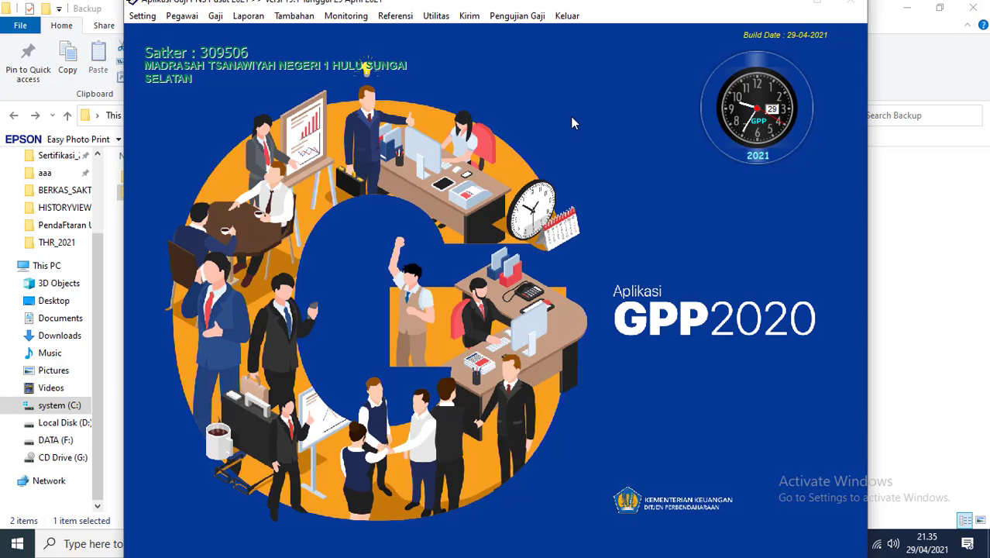
# Step: Cancel the tested status (Batal Diuji) of THR payroll 000302 in Monitoring Pengujian Gaji
pyautogui.click(501, 16)
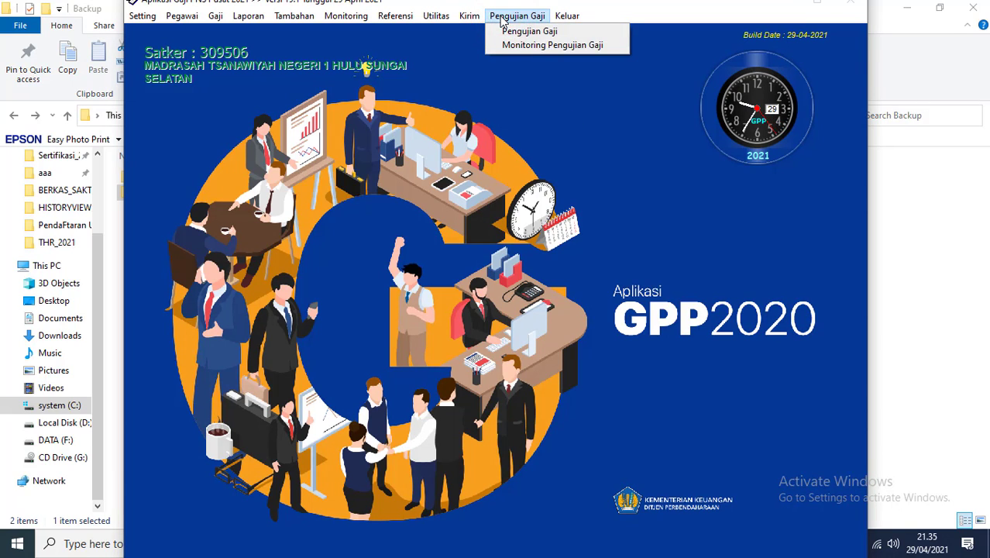
pyautogui.click(533, 32)
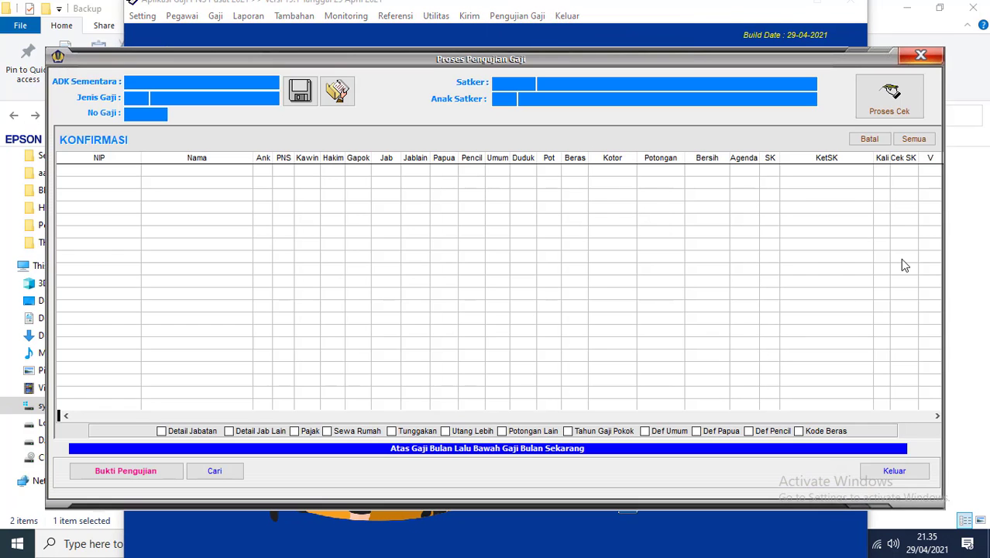
pyautogui.click(894, 469)
pyautogui.click(513, 16)
pyautogui.click(554, 48)
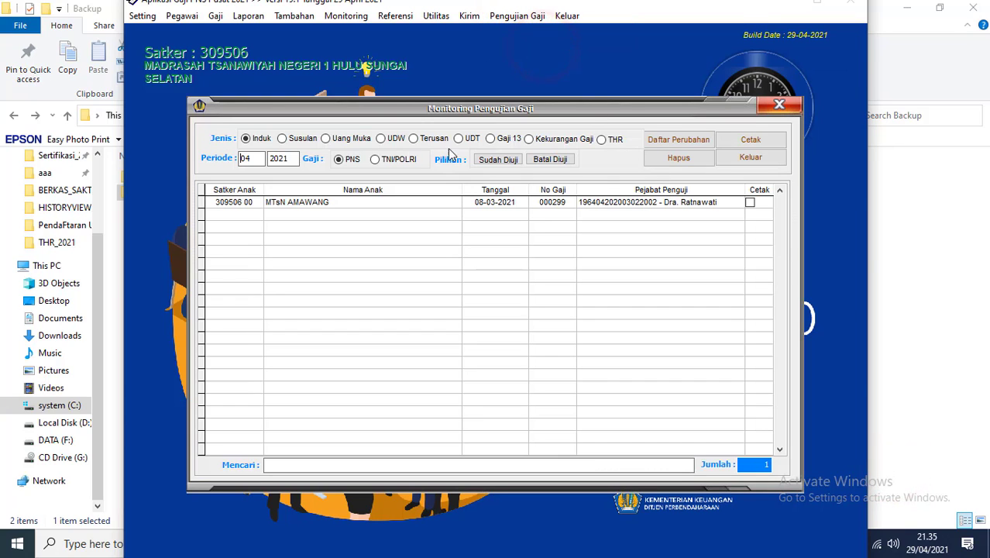
pyautogui.click(615, 138)
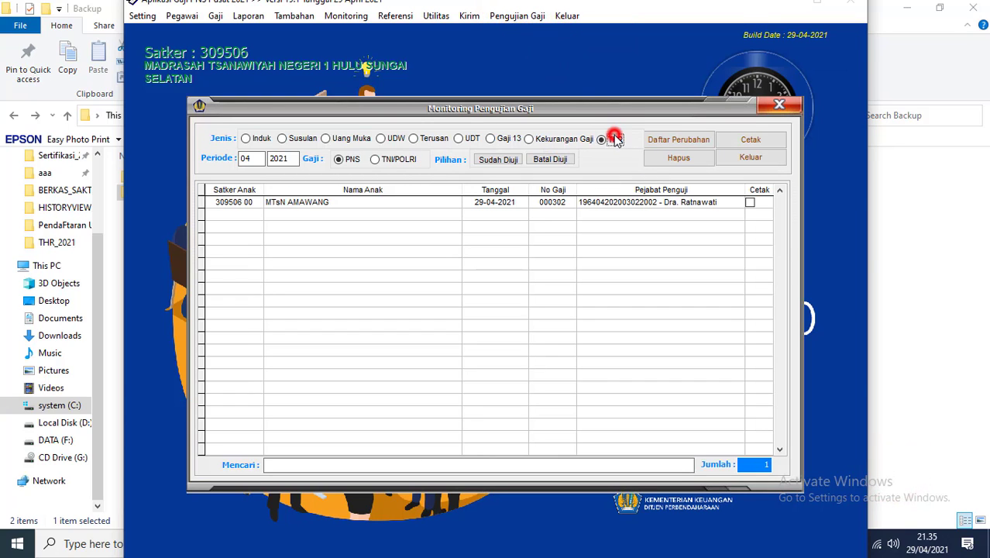
pyautogui.click(751, 206)
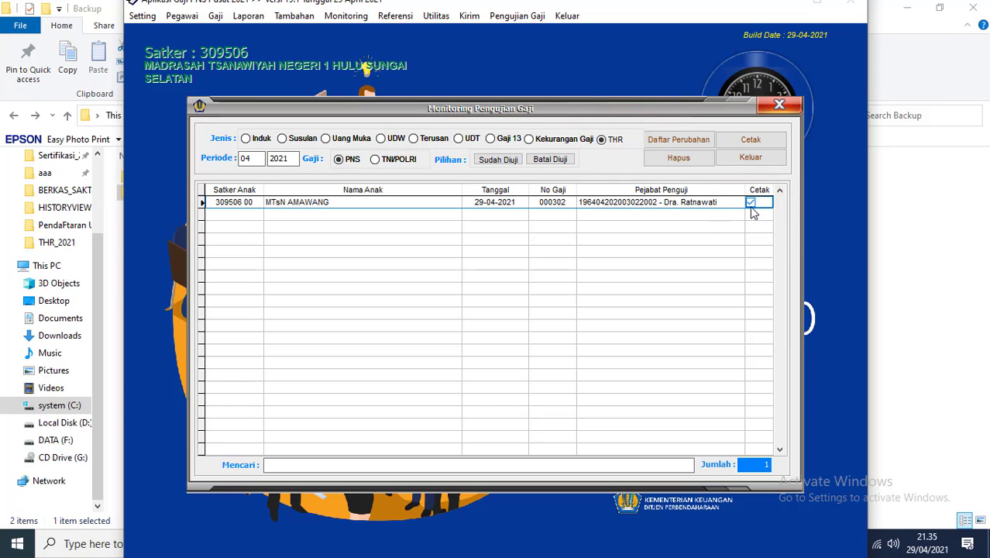
pyautogui.click(555, 159)
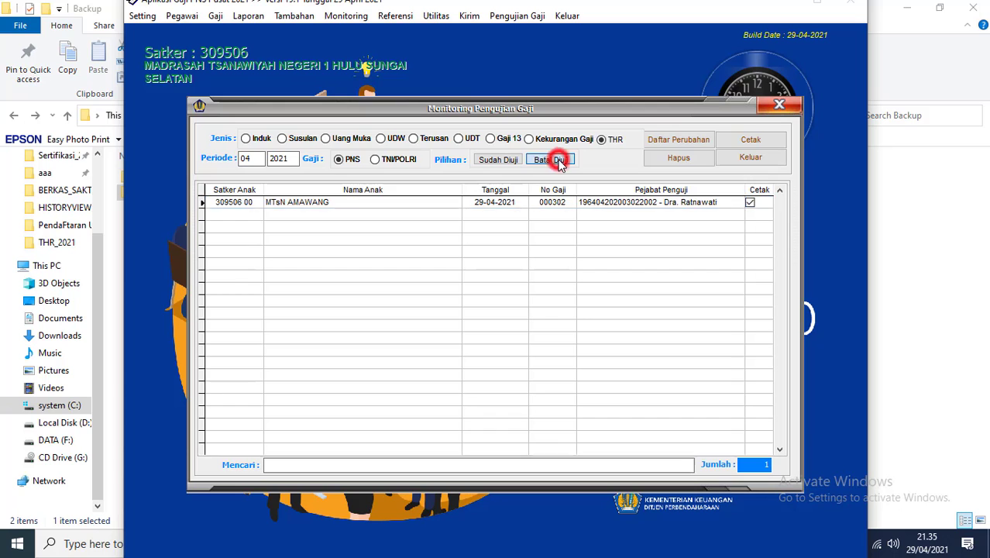
pyautogui.click(751, 157)
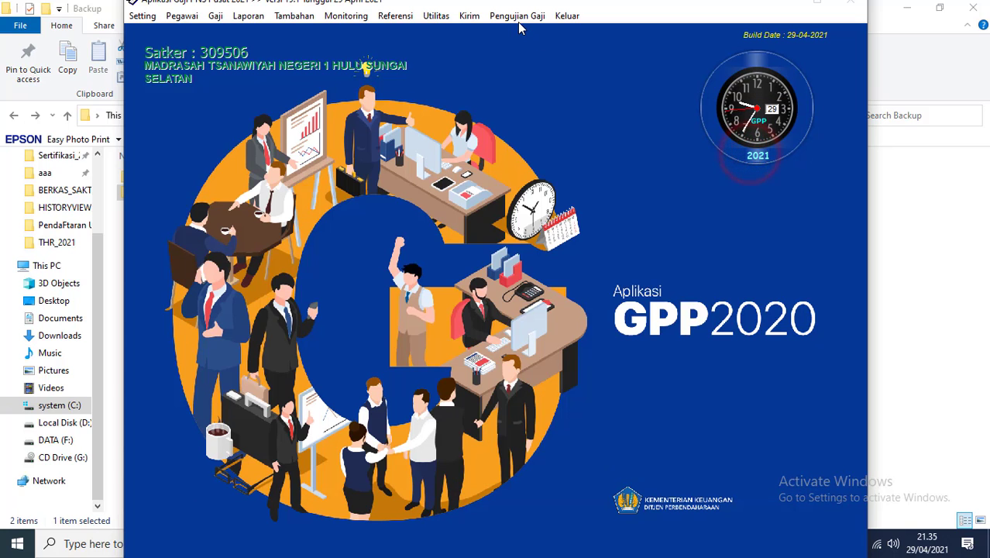
# Step: Delete the salary-test proof for THR record 000302 and close the monitoring window
pyautogui.click(516, 17)
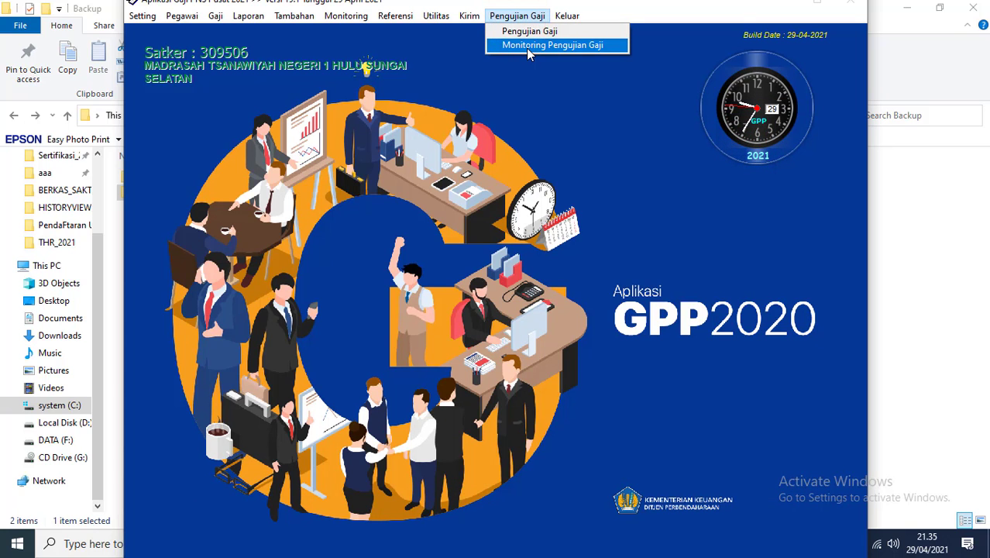
pyautogui.click(527, 46)
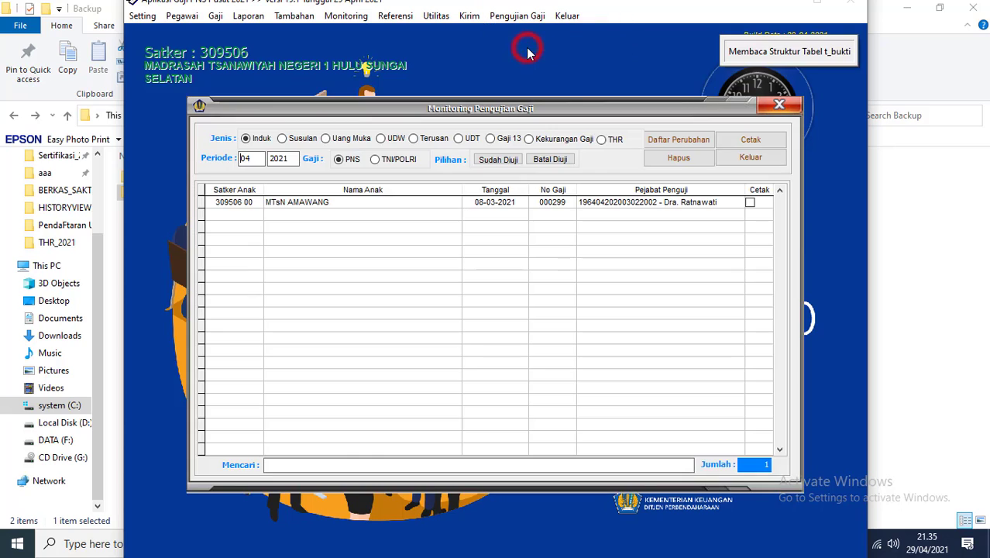
pyautogui.click(608, 142)
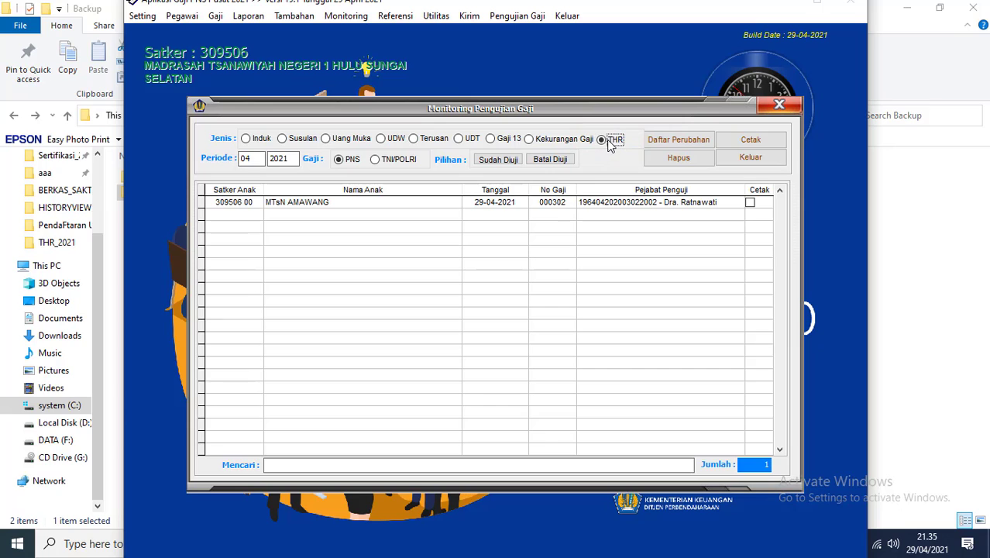
pyautogui.click(566, 202)
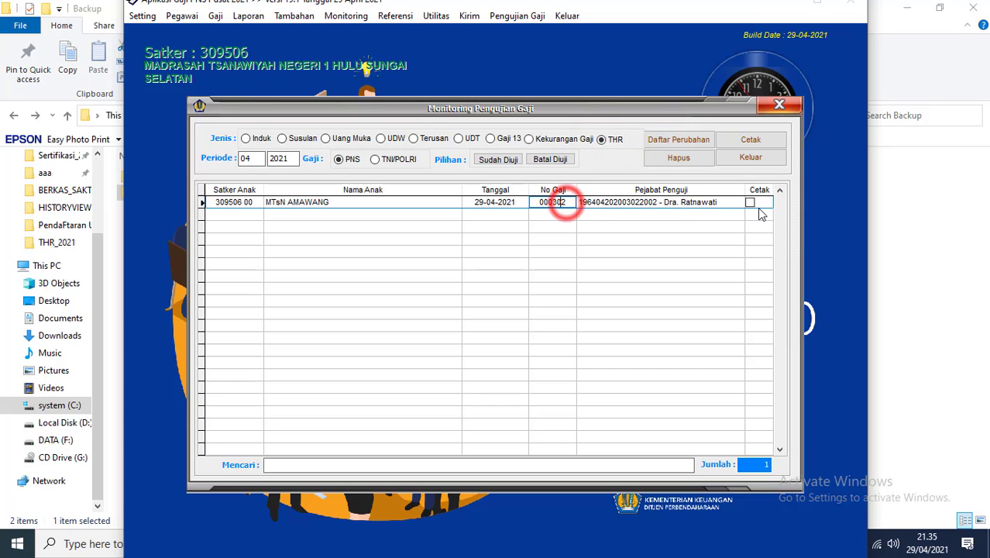
pyautogui.click(750, 202)
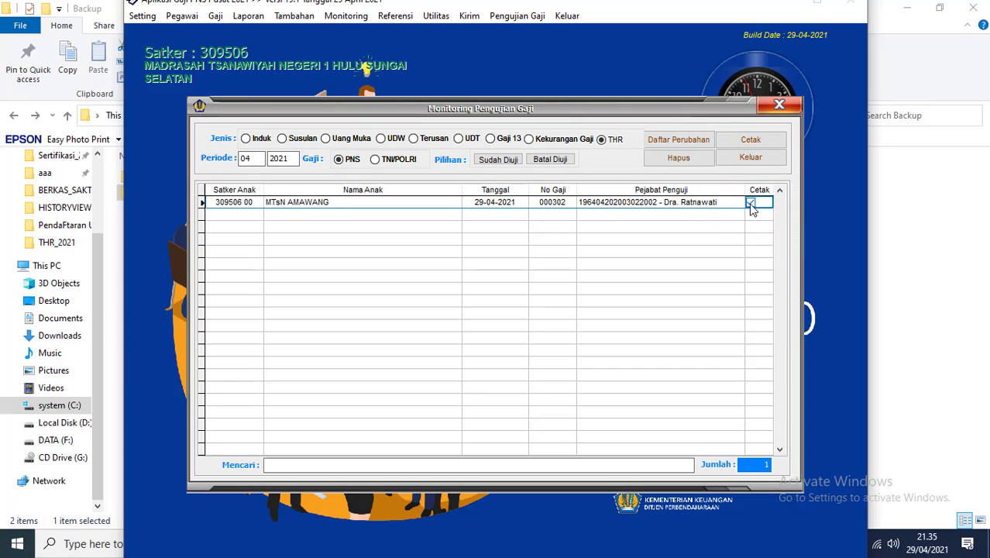
pyautogui.click(675, 160)
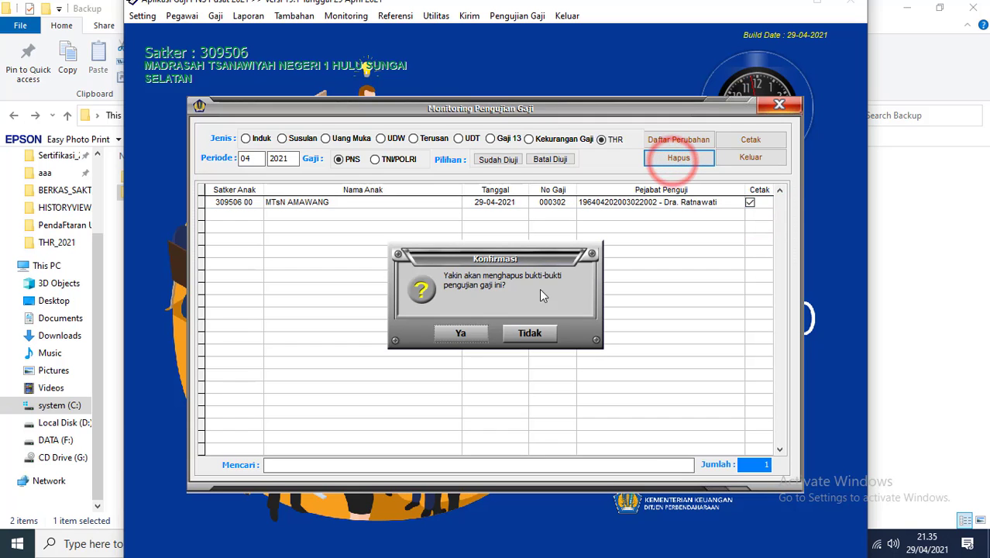
pyautogui.click(462, 334)
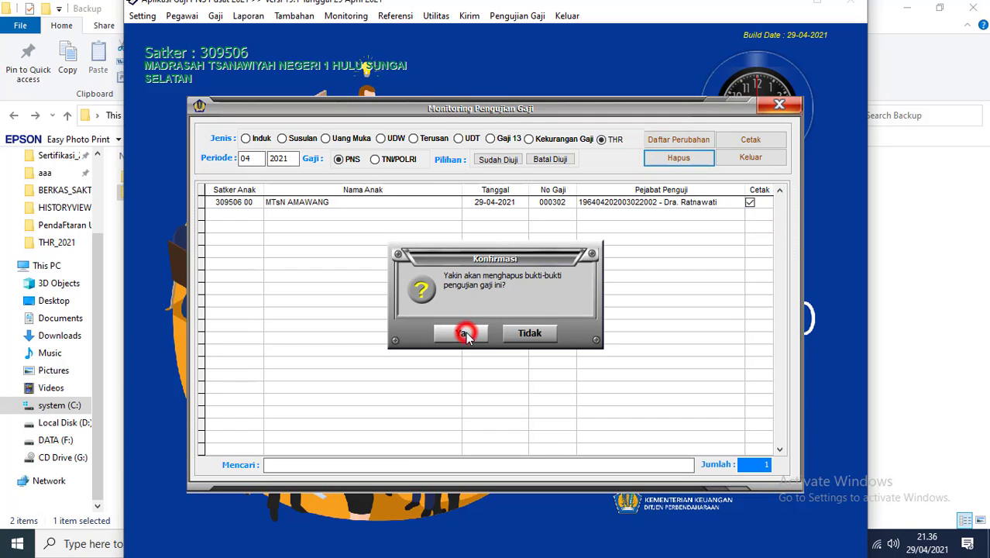
pyautogui.click(750, 157)
pyautogui.click(565, 15)
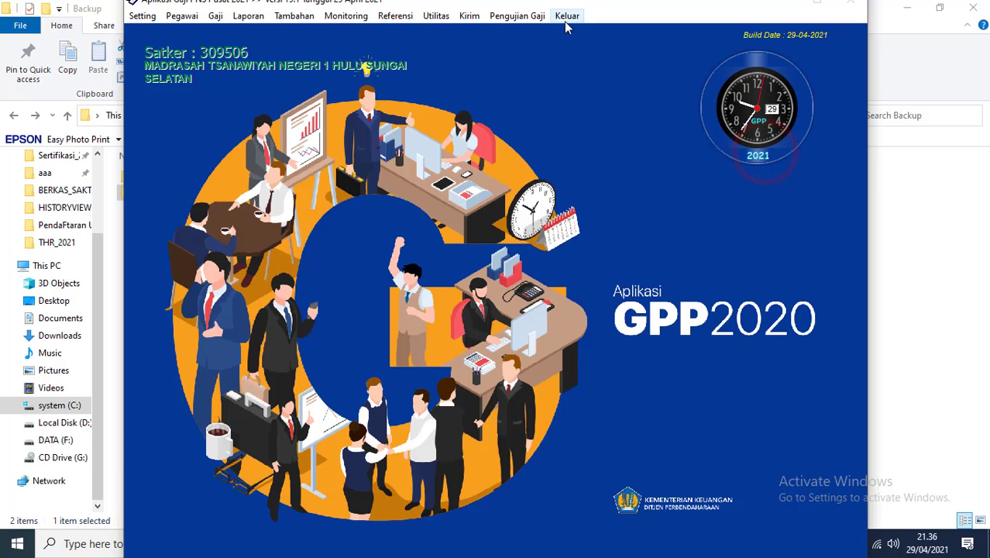
# Step: Log off and sign back in as user super with its password, reaching Satker 309506's main window
pyautogui.click(585, 50)
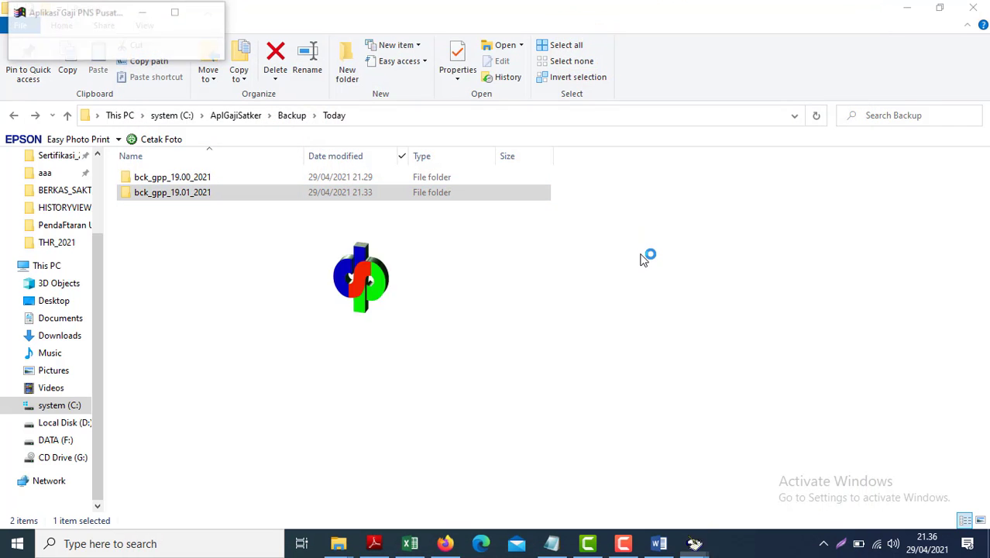
pyautogui.write('super')
pyautogui.press('Tab')
pyautogui.write('*****')
pyautogui.press('Tab')
pyautogui.press('Return')
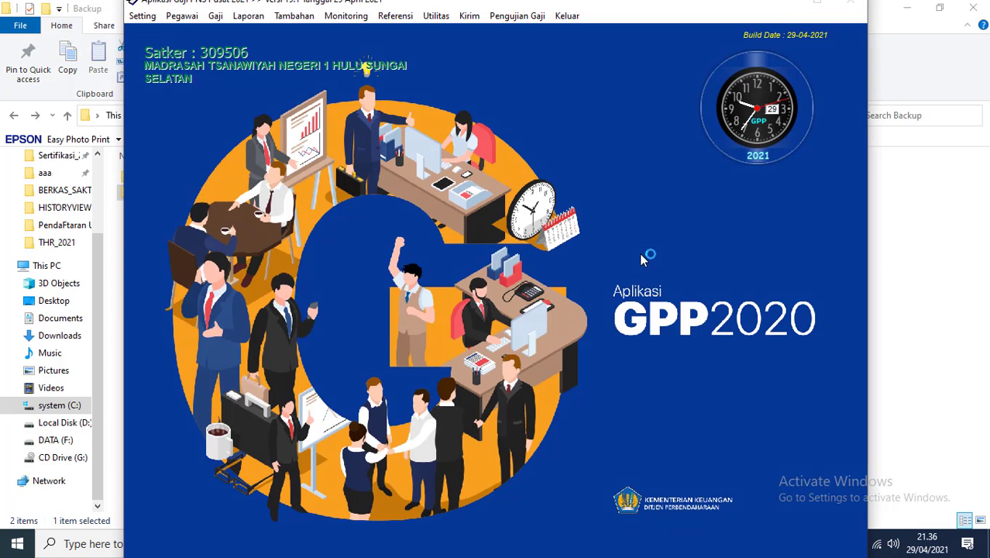
pyautogui.click(141, 17)
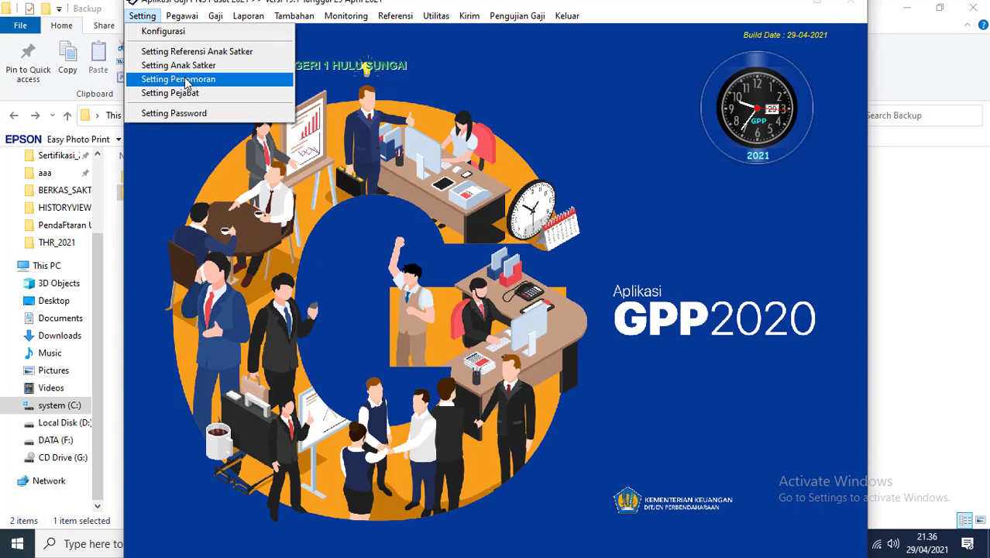
pyautogui.moveTo(215, 15)
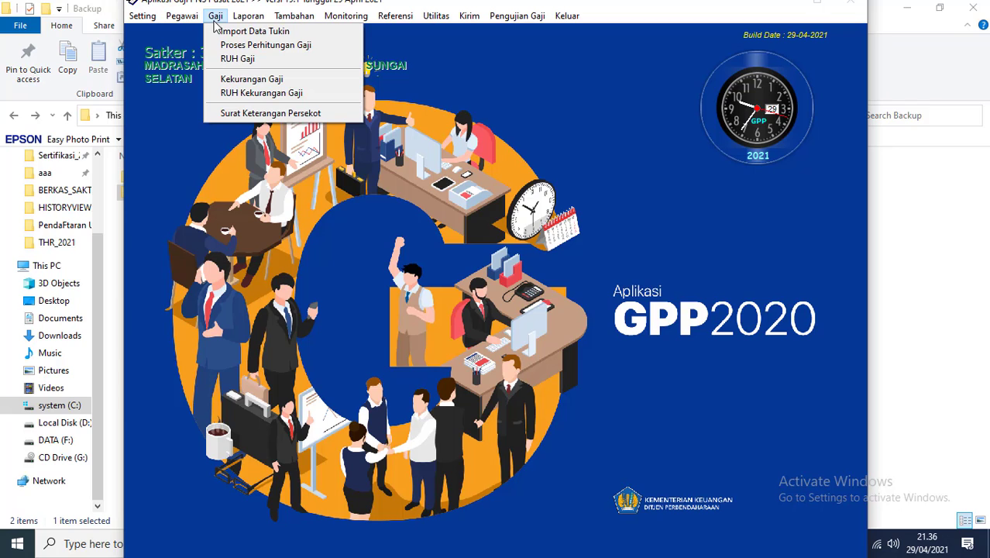
# Step: Find salary record 000302 in RUH Gaji and delete it
pyautogui.click(246, 59)
pyautogui.click(413, 453)
pyautogui.write('30')
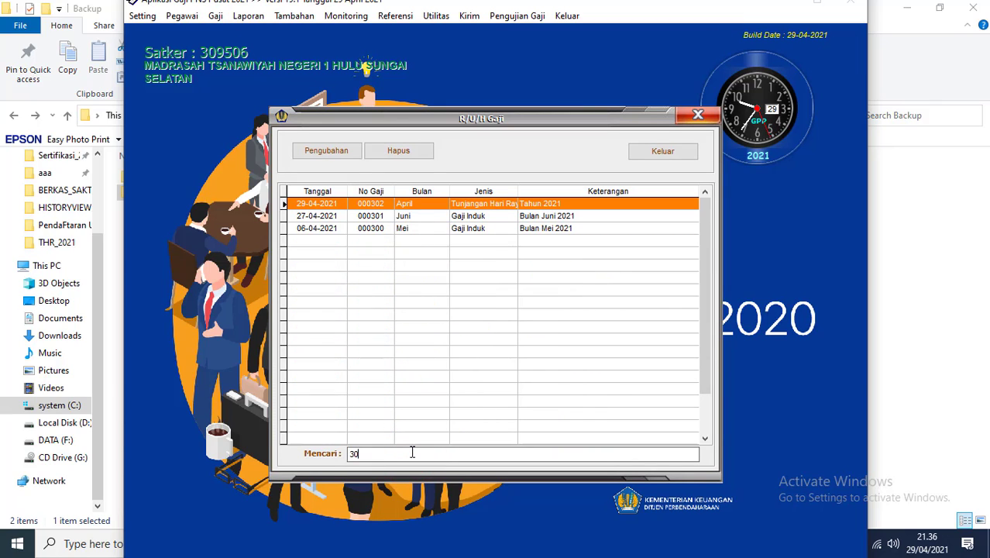
pyautogui.click(424, 204)
pyautogui.click(399, 150)
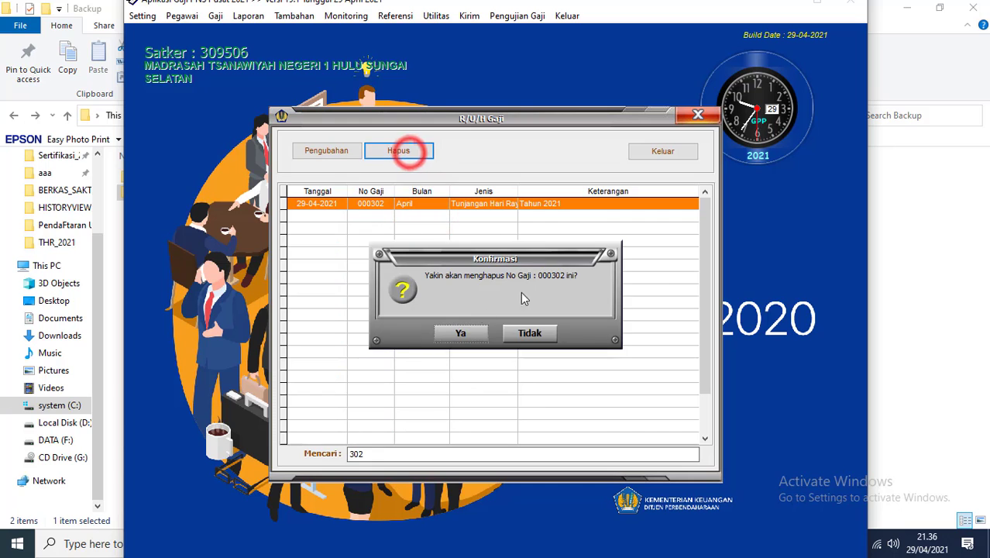
pyautogui.click(462, 333)
pyautogui.click(661, 151)
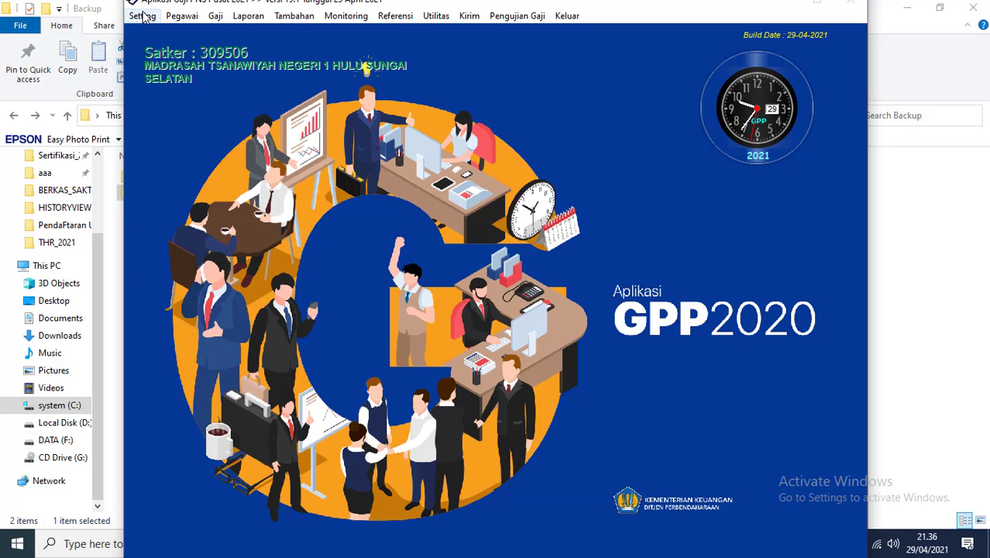
# Step: Set the next No Gaji back to 000302 in Setting Penomoran and save
pyautogui.click(142, 15)
pyautogui.click(180, 81)
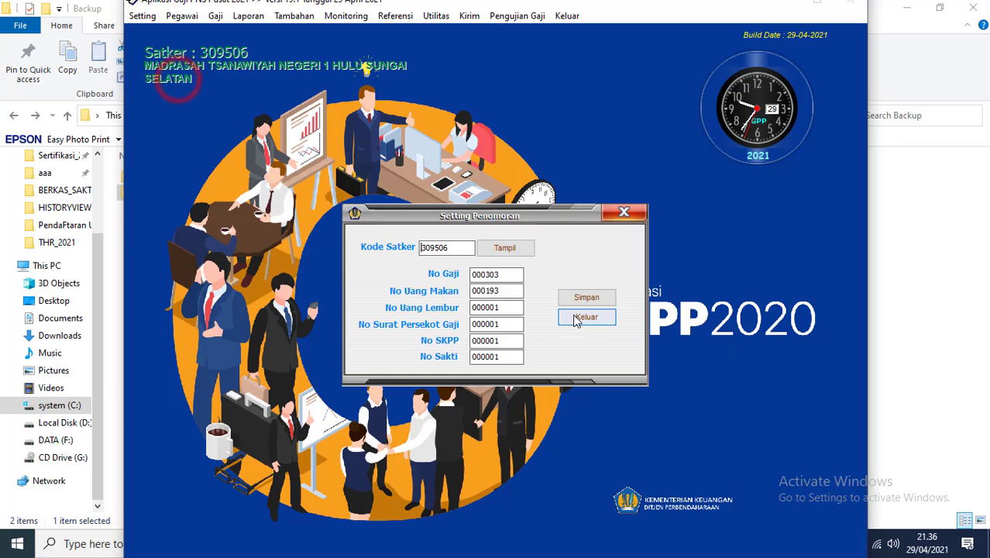
pyautogui.click(503, 274)
pyautogui.press('BackSpace')
pyautogui.write('2')
pyautogui.press('Tab')
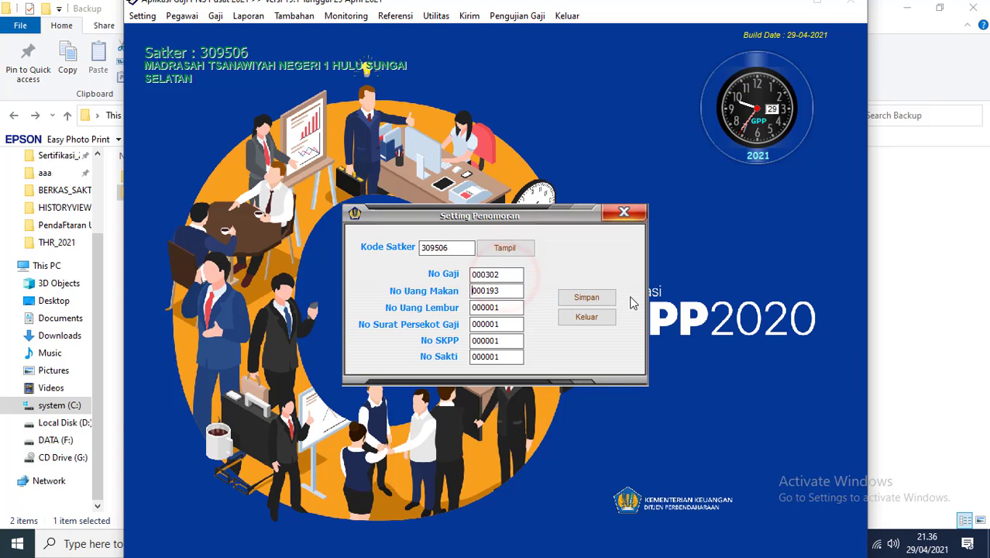
pyautogui.click(591, 299)
pyautogui.click(591, 318)
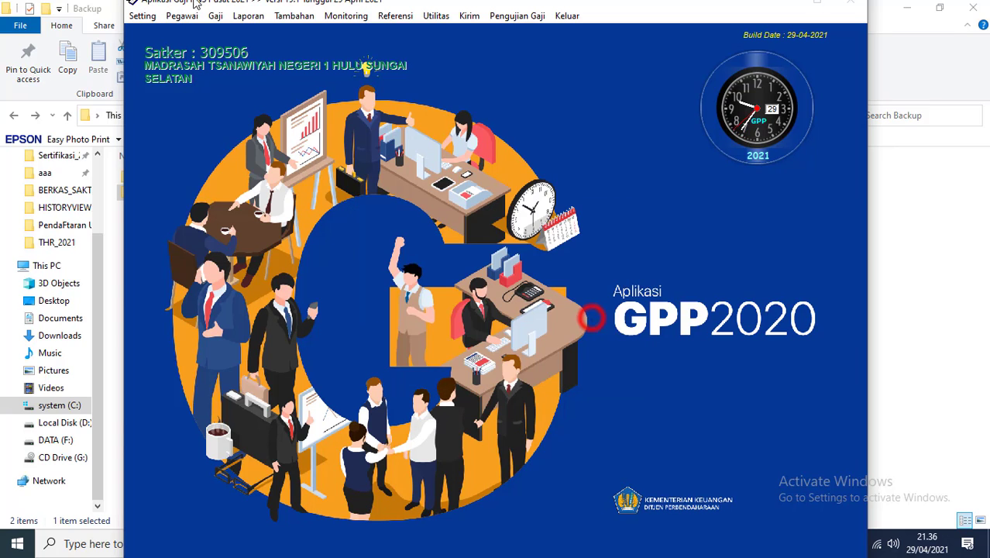
pyautogui.click(215, 15)
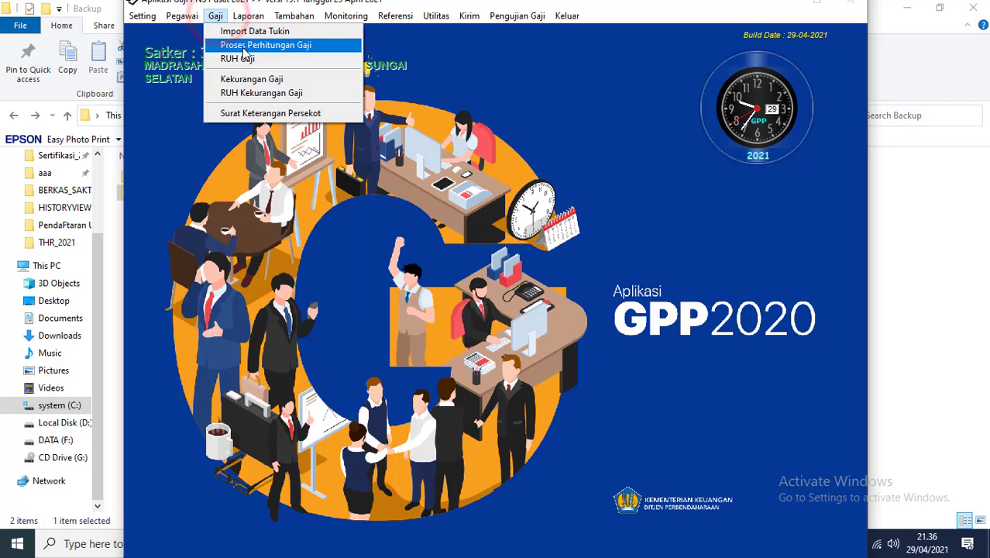
# Step: Open Gaji > Proses Perhitungan Gaji to start a new salary calculation
pyautogui.click(245, 48)
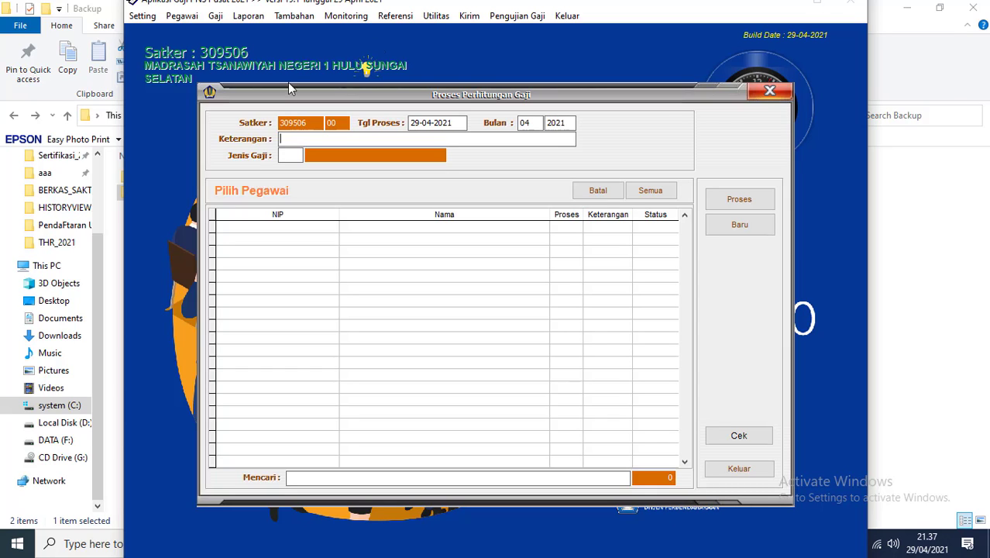
# Step: Enter year 2021 and set the salary type to Tunjangan Hari Raya
pyautogui.write('2021')
pyautogui.press('Return')
pyautogui.press('Down')
pyautogui.press('Down')
pyautogui.press('Down')
pyautogui.press('Down')
pyautogui.press('Down')
pyautogui.press('Down')
pyautogui.press('Down')
pyautogui.press('Down')
pyautogui.press('Down')
pyautogui.press('Up')
pyautogui.press('Return')
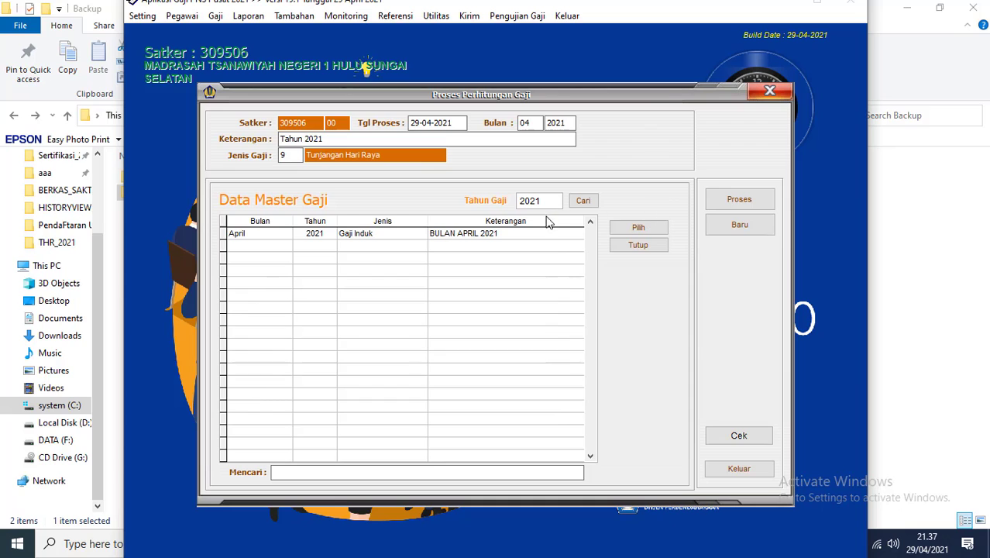
# Step: Calculate THR for all employees from April 2021 master data (net 173.883.000), then switch to Explorer
pyautogui.click(456, 236)
pyautogui.click(636, 227)
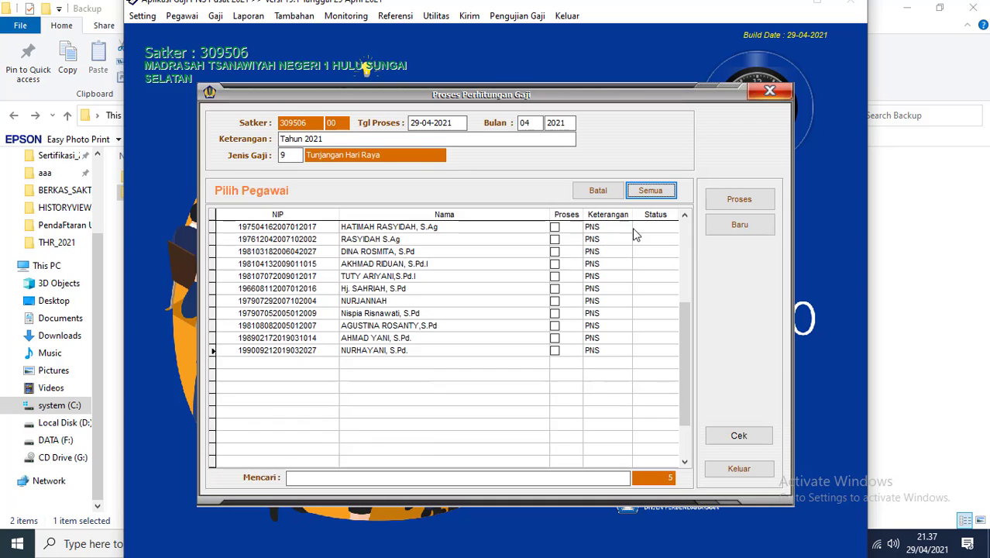
pyautogui.click(638, 190)
pyautogui.click(724, 200)
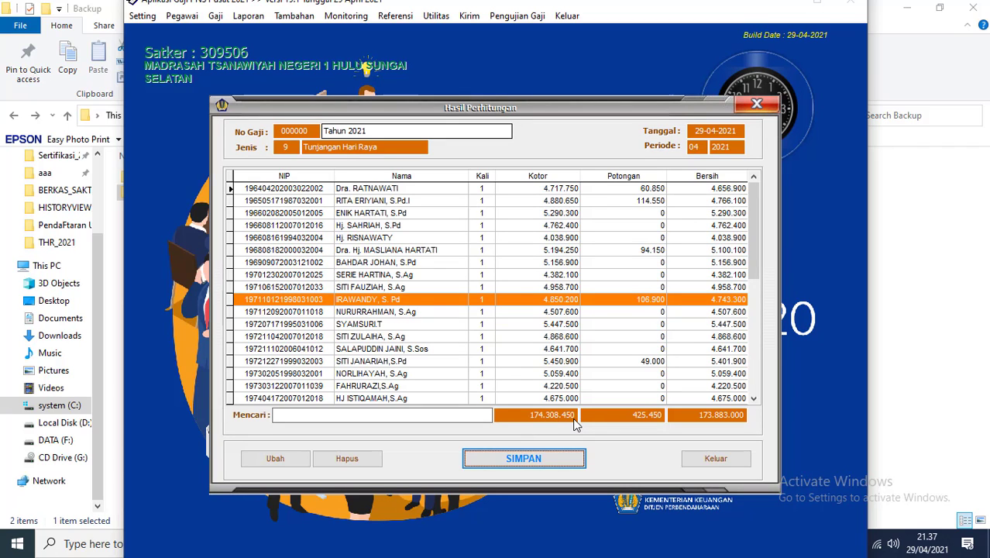
pyautogui.hotkey('alt', 'Tab')
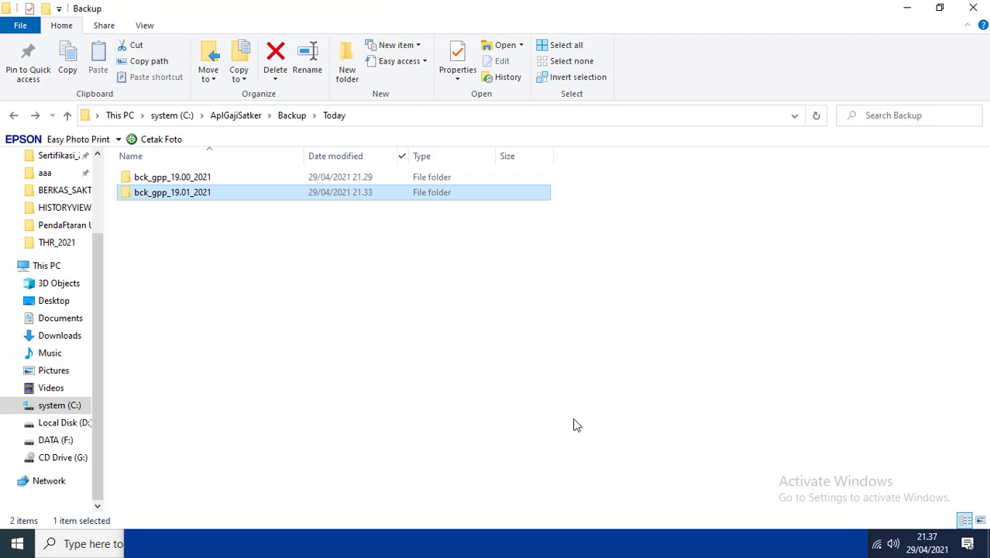
# Step: Filter Local Disk (D:) to files modified today and open thr 19.0.pdf
pyautogui.press('alt')
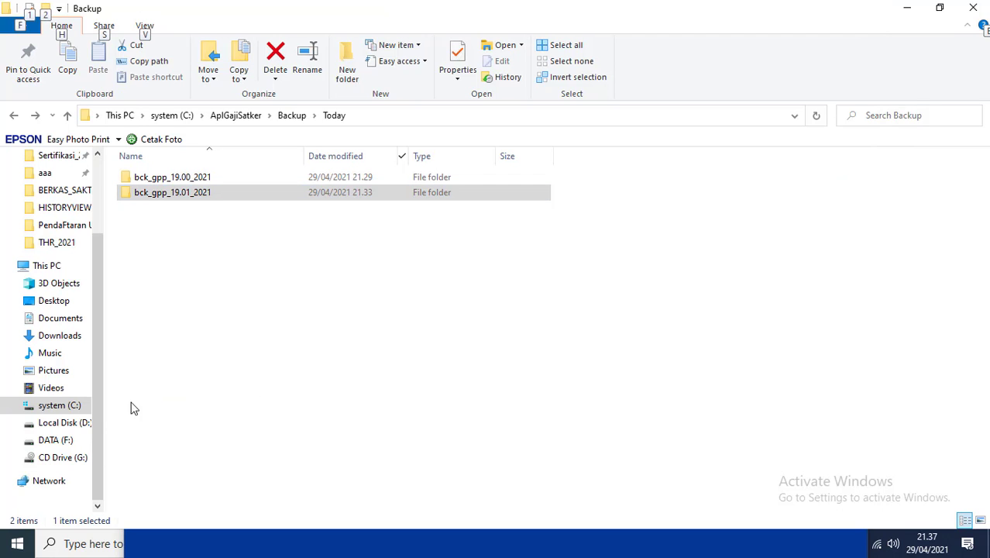
pyautogui.click(88, 419)
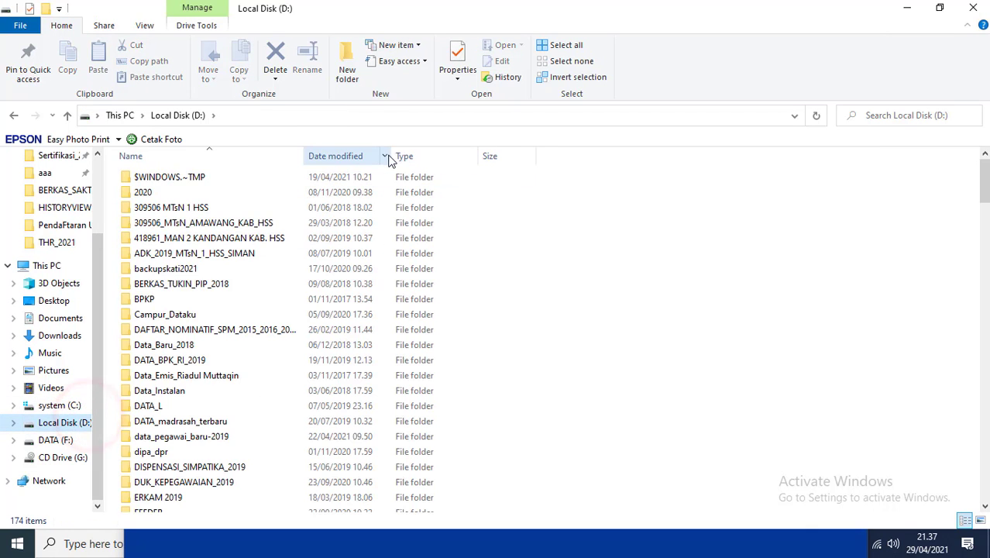
pyautogui.click(385, 158)
pyautogui.click(459, 410)
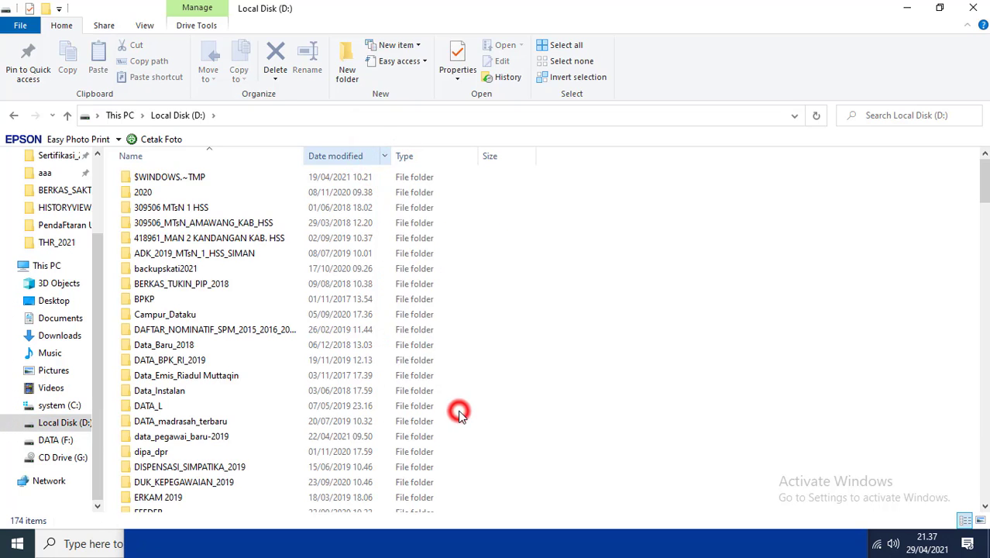
pyautogui.doubleClick(175, 177)
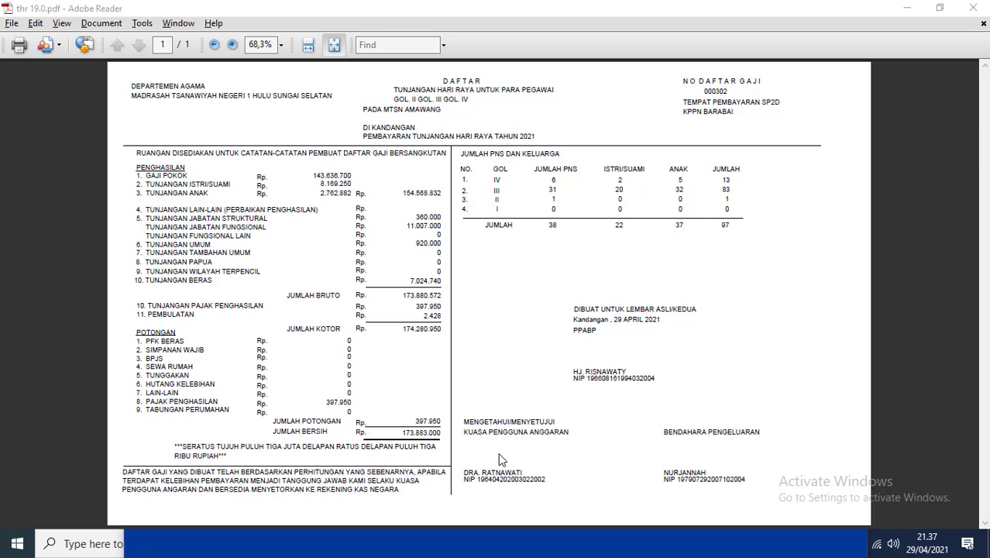
# Step: Compare thr 19.0.pdf's net total 173.883.000 with the new THR results, ending on the results
pyautogui.hotkey('alt', 'Tab')
pyautogui.hotkey('alt', 'Tab')
pyautogui.press('Tab')
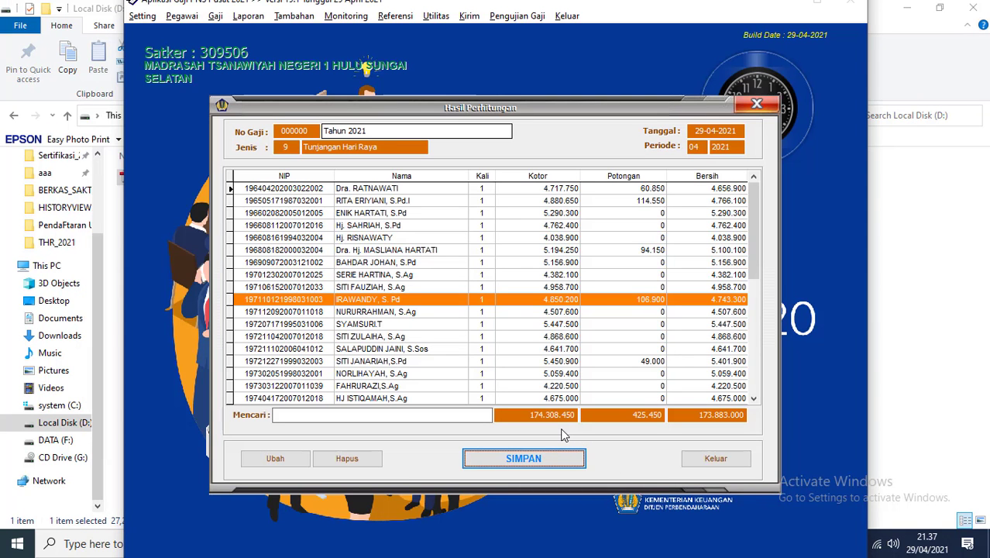
pyautogui.hotkey('alt', 'Tab')
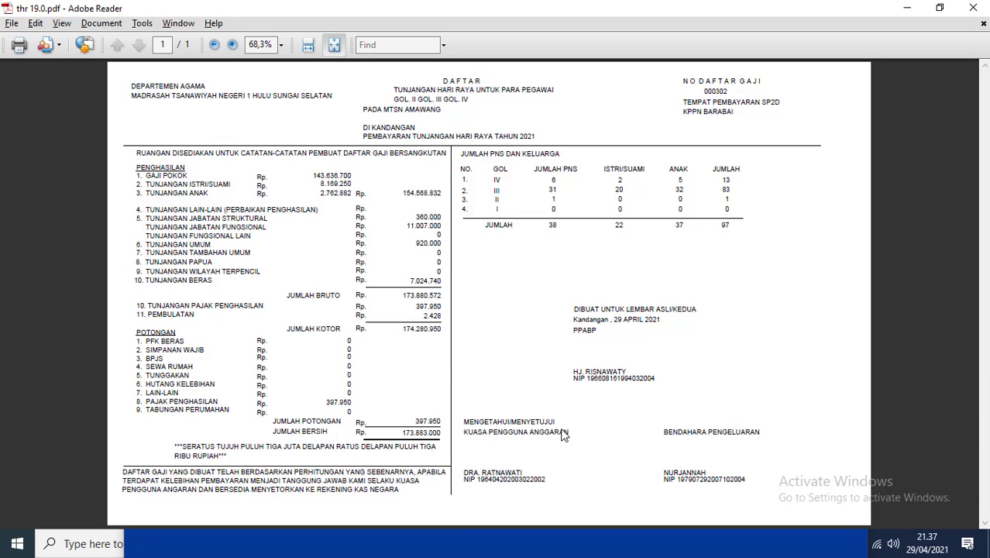
pyautogui.hotkey('alt', 'Tab')
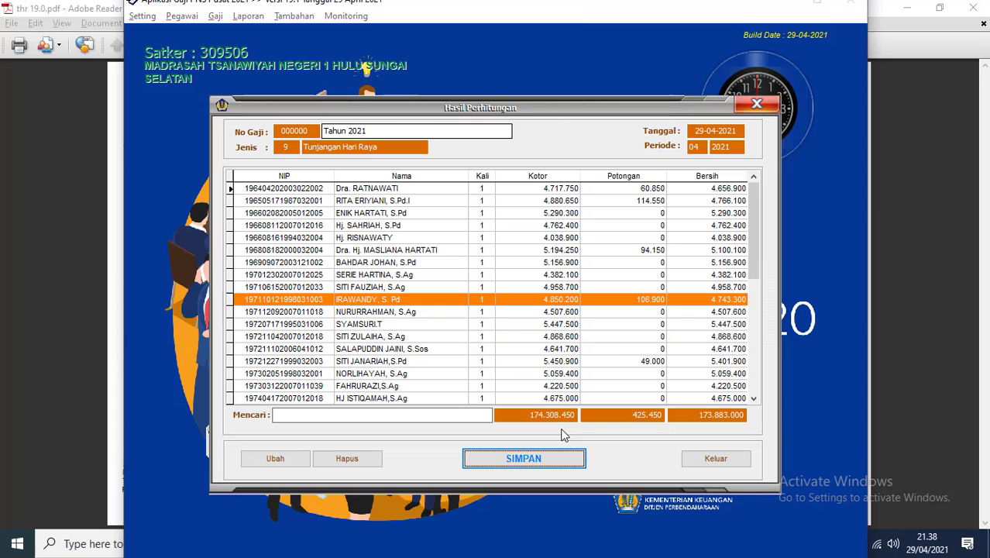
pyautogui.hotkey('alt', 'Tab')
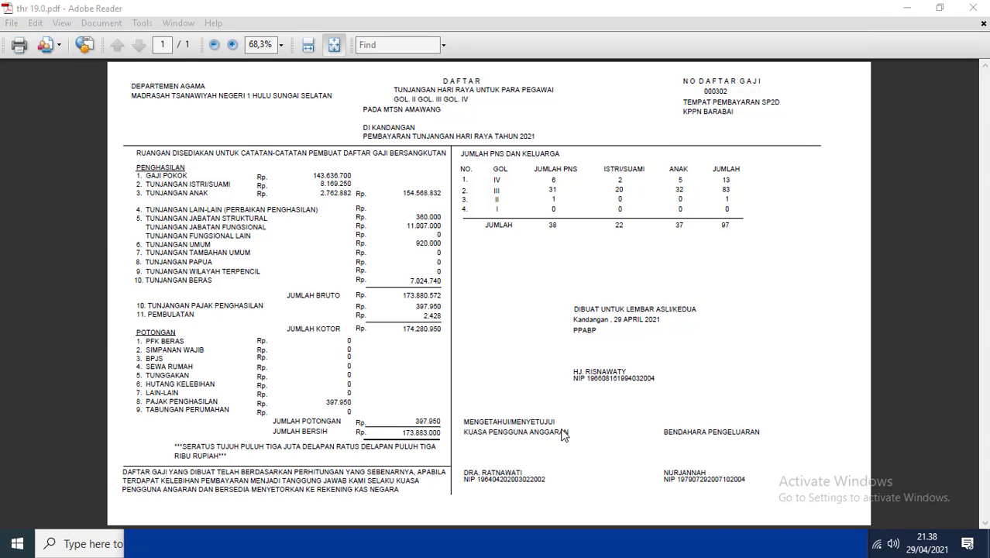
pyautogui.hotkey('alt', 'Tab')
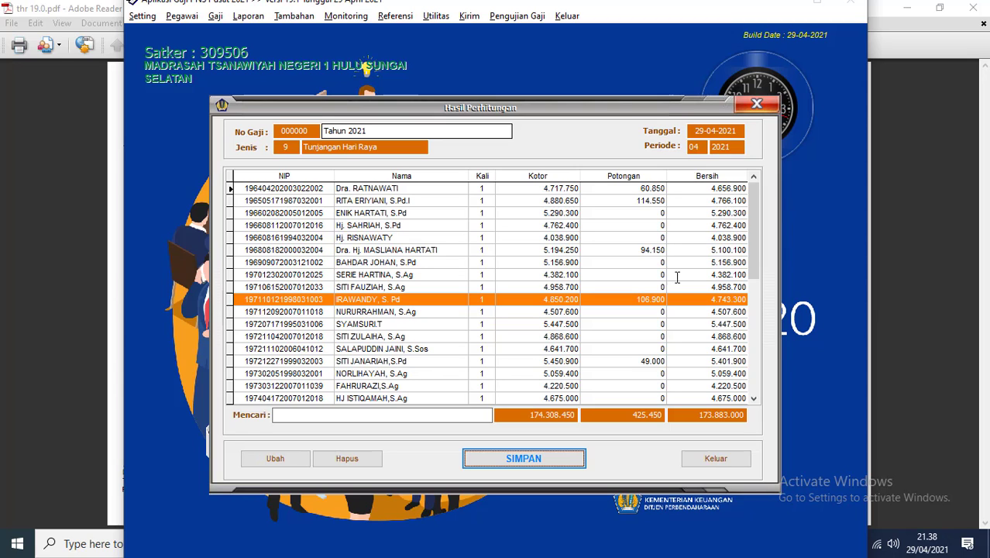
# Step: Save the THR 2021 calculation as number 000302 and close the calculation window
pyautogui.click(542, 461)
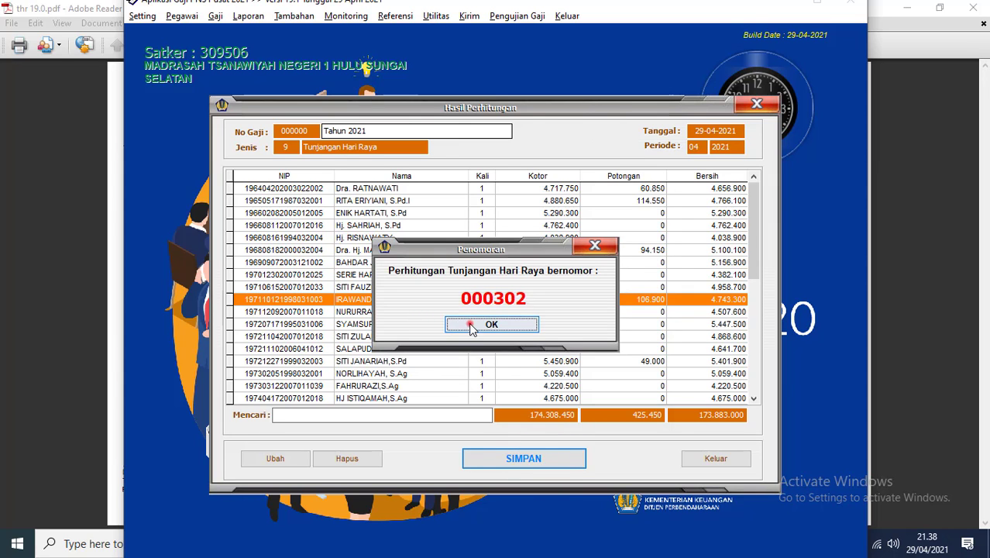
pyautogui.click(470, 324)
pyautogui.click(756, 466)
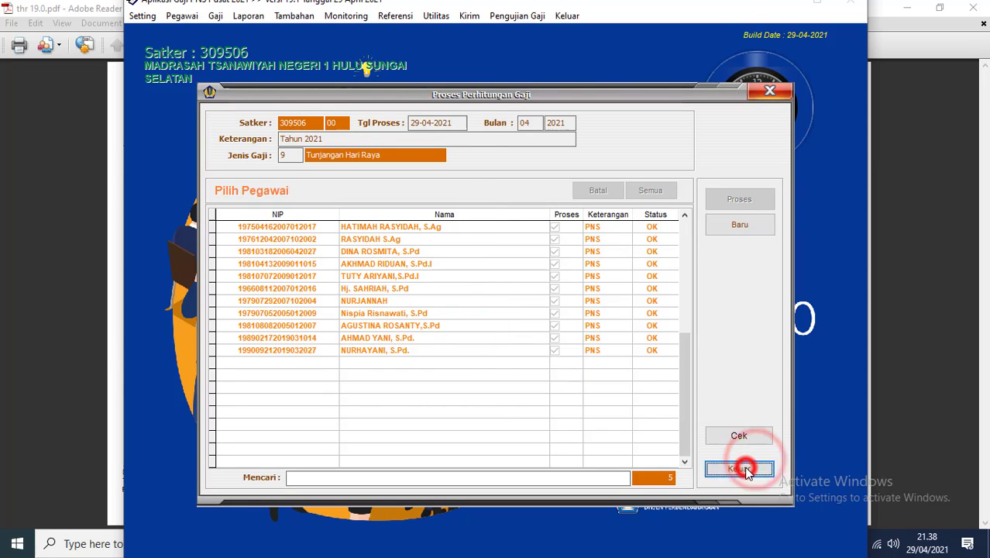
# Step: Generate a Halaman Luar report preview for payroll 000302 via Laporan > Cetak Gaji
pyautogui.click(249, 15)
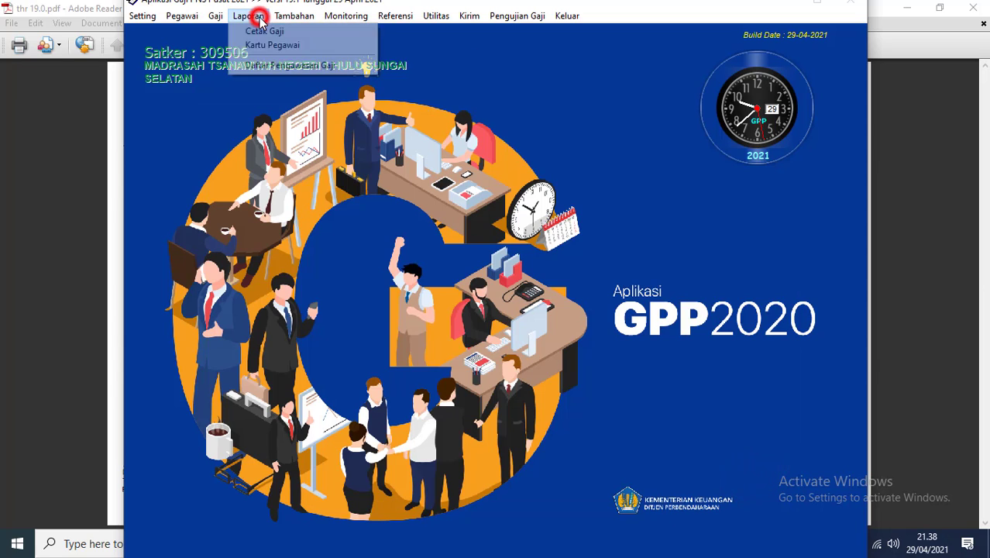
pyautogui.click(261, 33)
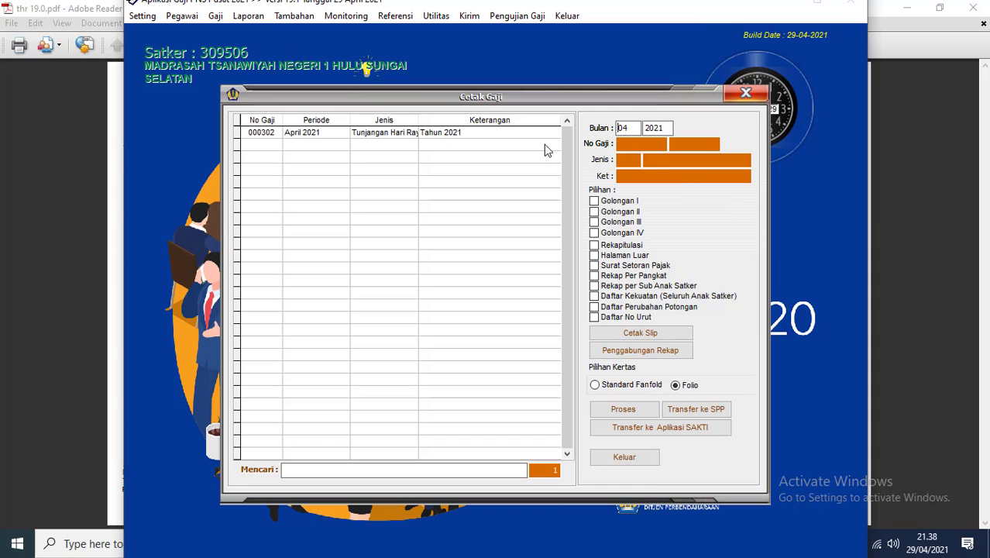
pyautogui.click(463, 136)
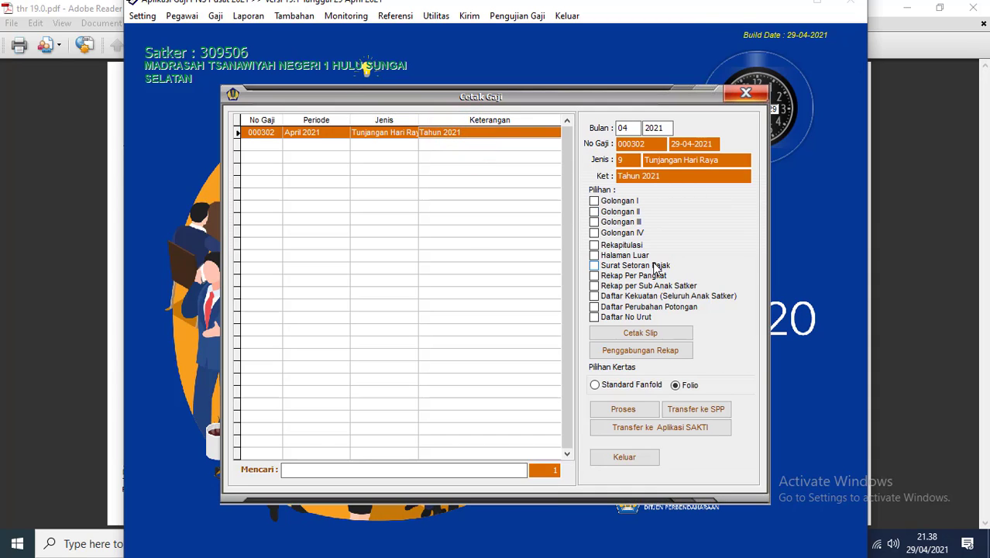
pyautogui.click(627, 258)
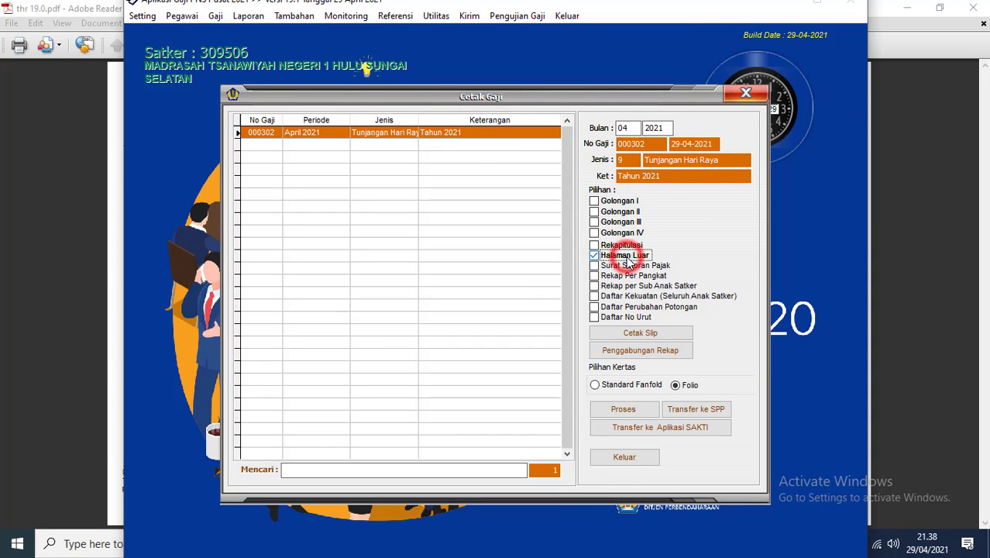
pyautogui.click(624, 410)
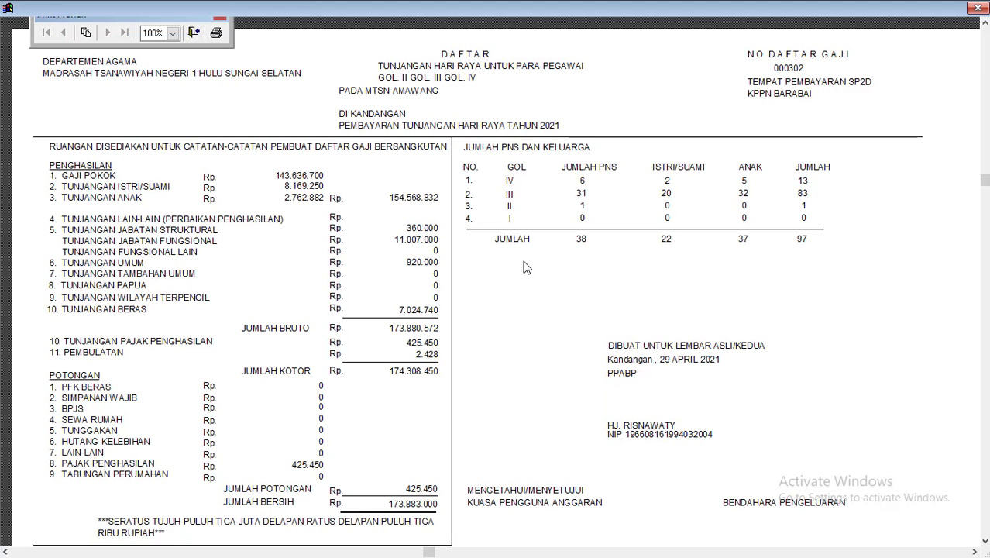
# Step: Compare income tax 425.450 in the new preview against 397.950 in thr 19.0.pdf, then close the preview
pyautogui.scroll(-5, 524, 268)
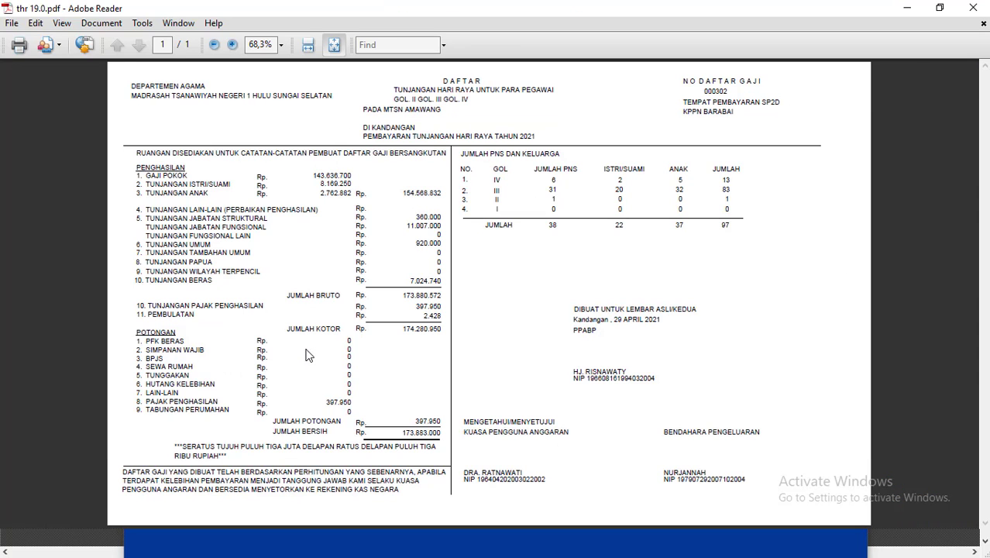
pyautogui.hotkey('ctrl', '+')
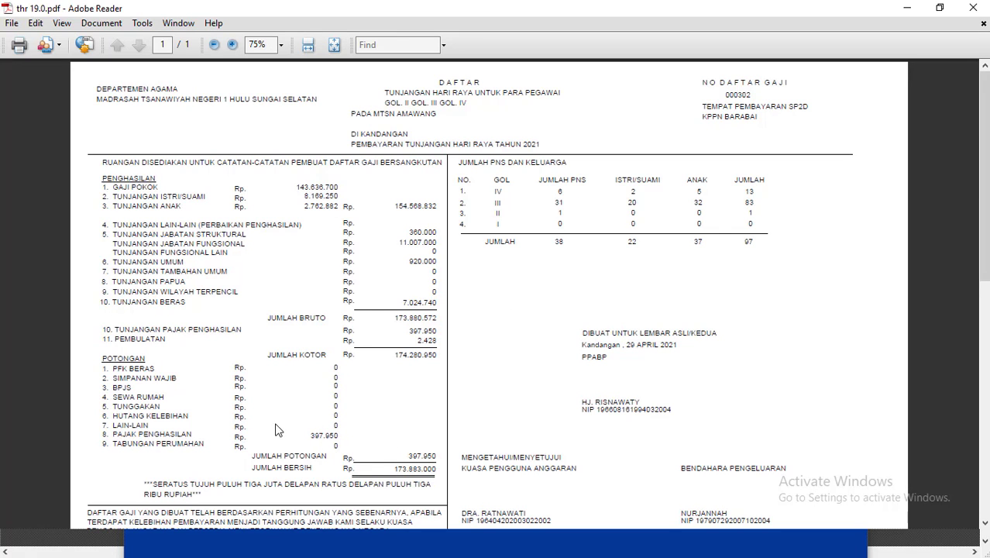
pyautogui.hotkey('alt', 'Tab')
pyautogui.hotkey('alt', 'Tab')
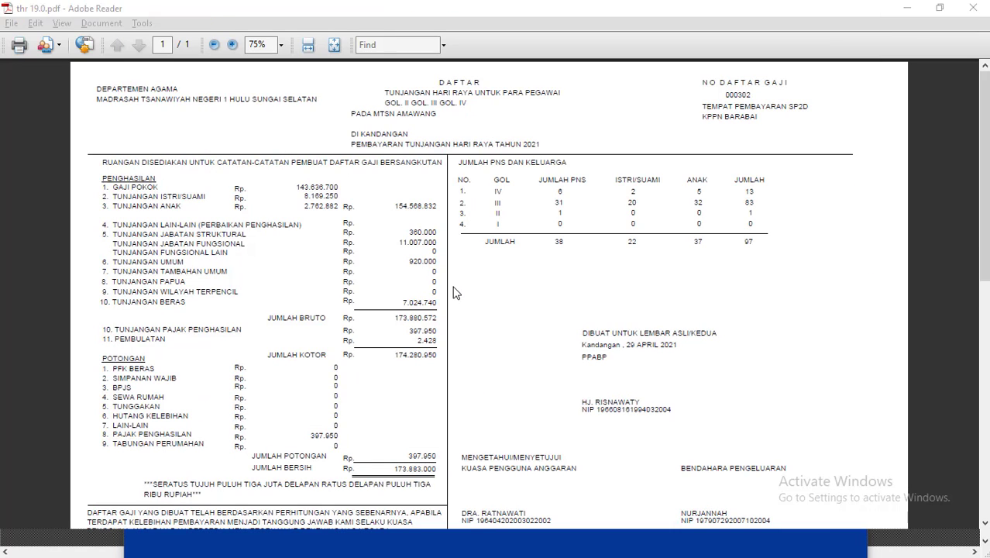
pyautogui.hotkey('alt', 'Tab')
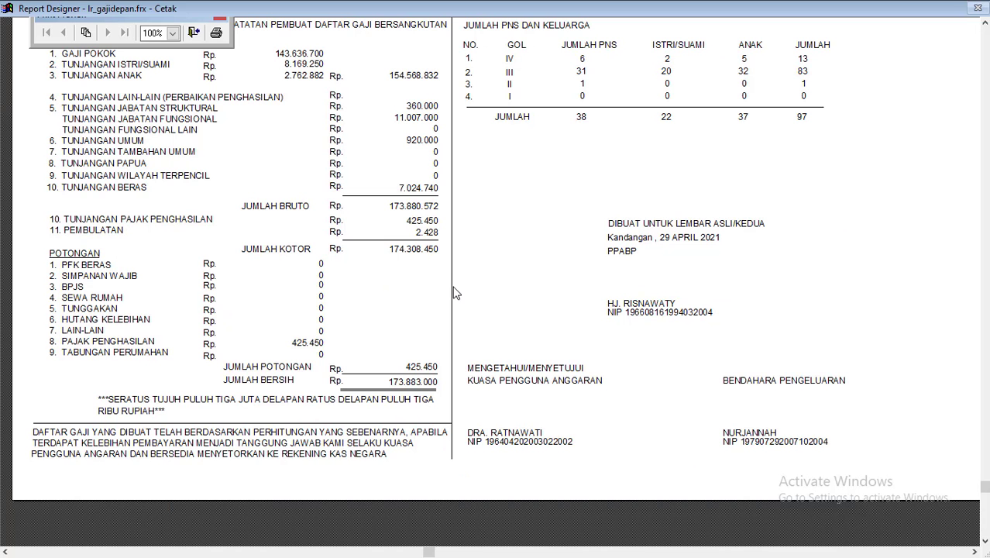
pyautogui.hotkey('alt', 'Tab')
pyautogui.hotkey('alt', 'Tab')
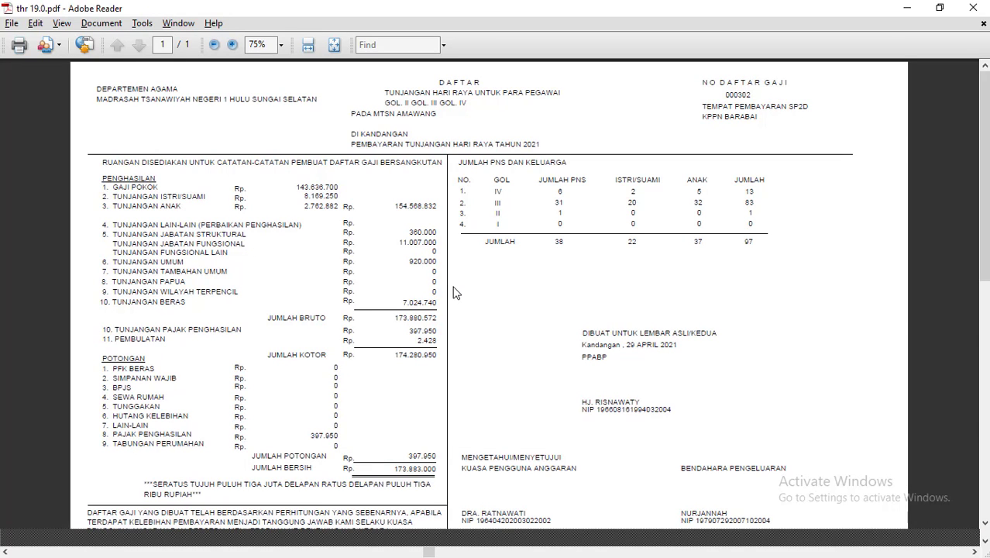
pyautogui.hotkey('alt', 'Tab')
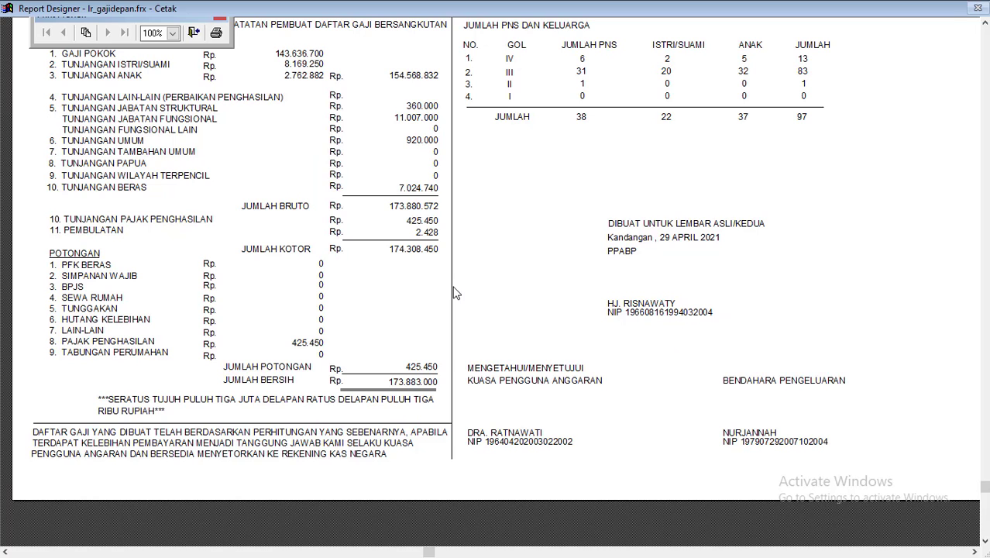
pyautogui.hotkey('alt', 'Tab')
pyautogui.hotkey('alt', 'Tab')
pyautogui.press('Tab')
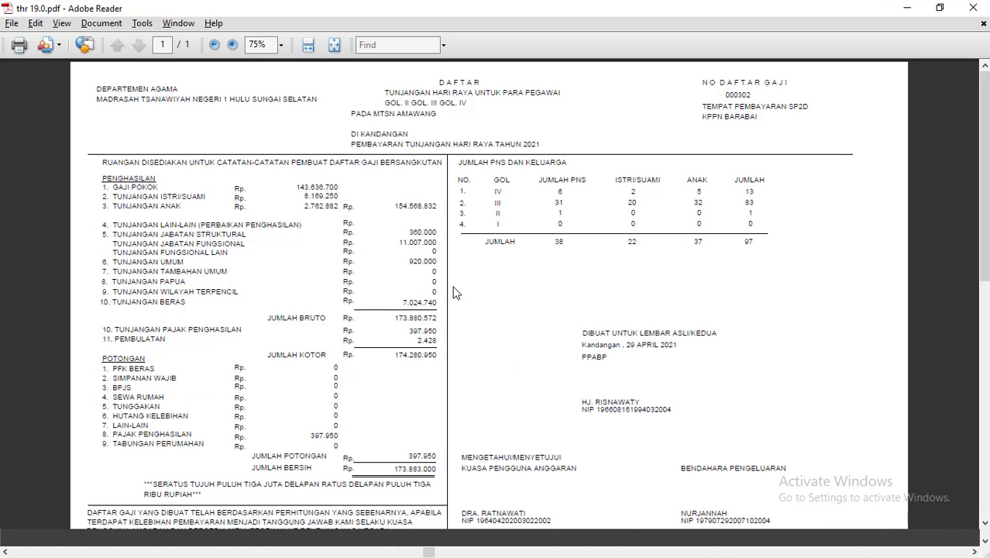
pyautogui.hotkey('alt', 'Tab')
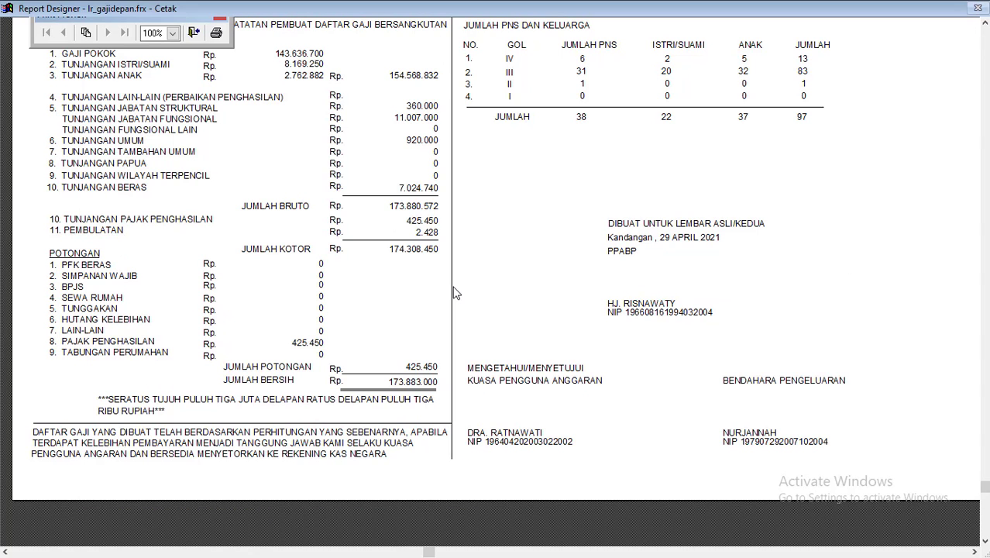
pyautogui.hotkey('alt', 'Tab')
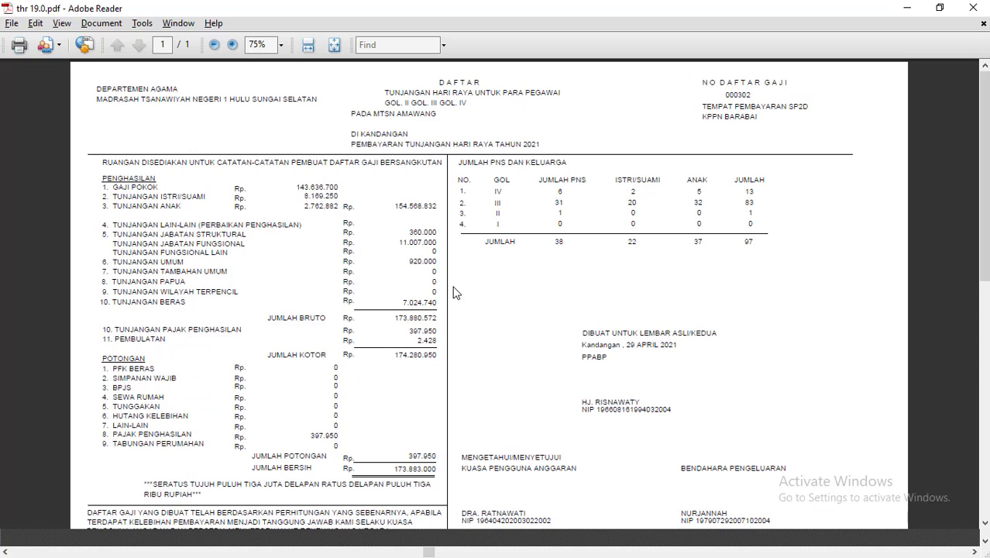
pyautogui.hotkey('alt', 'Tab')
pyautogui.hotkey('alt', 'Tab')
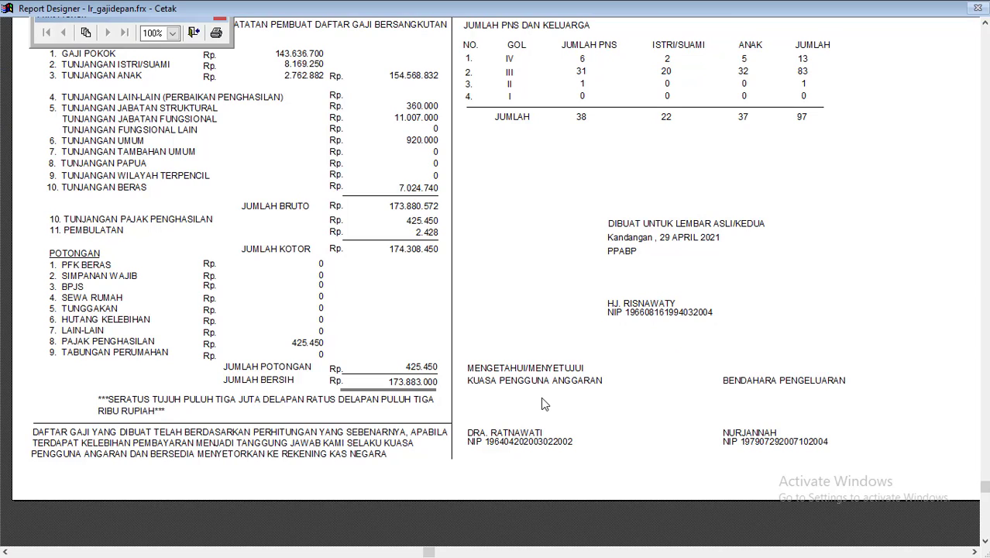
pyautogui.press('Escape')
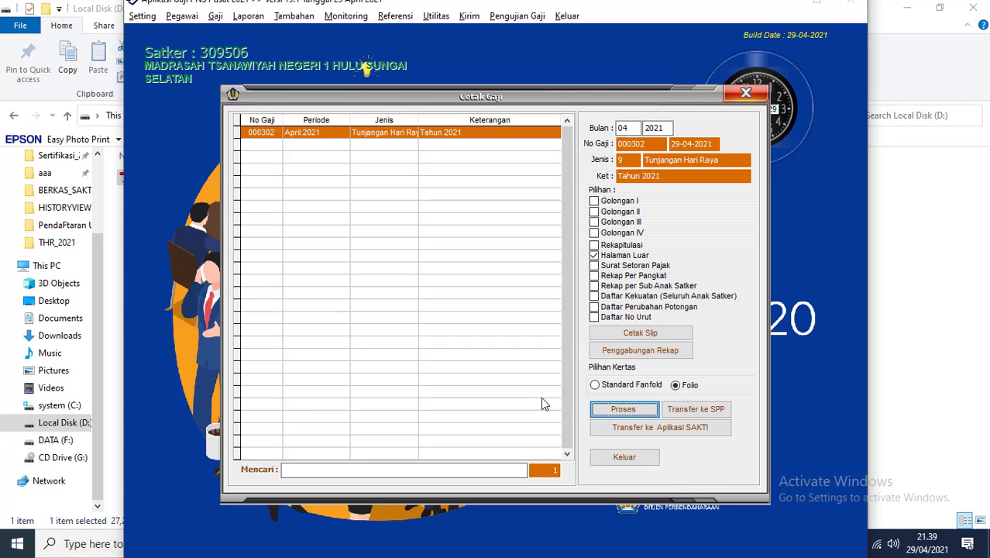
# Step: Regenerate the front-page report preview and view it at 100% zoom
pyautogui.click(624, 409)
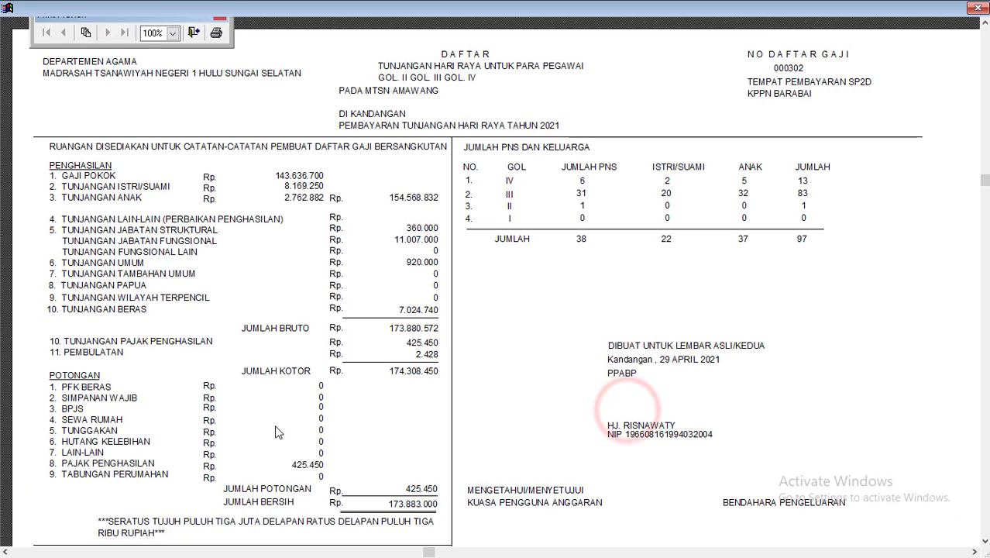
pyautogui.click(294, 452)
pyautogui.click(311, 389)
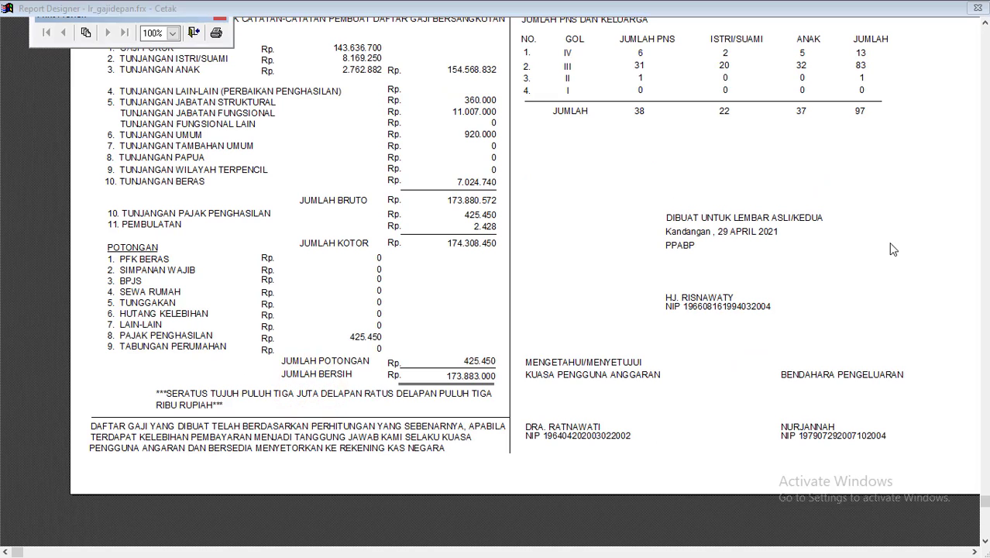
# Step: Bring thr 19.0.pdf forward fitted to width, showing PAJAK PENGHASILAN 397.950
pyautogui.hotkey('alt', 'Tab')
pyautogui.hotkey('alt', 'Tab')
pyautogui.hotkey('alt', 'Tab')
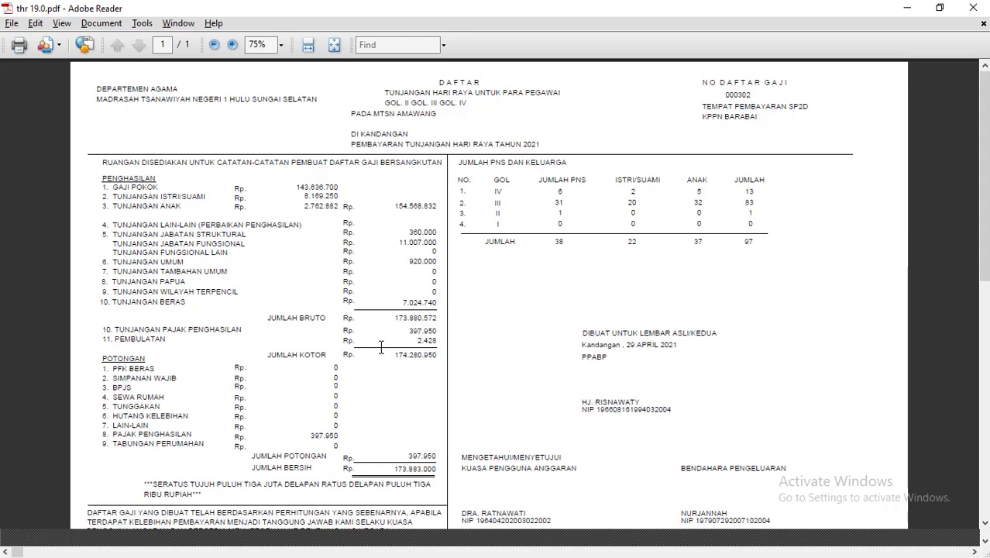
pyautogui.hotkey('ctrl', '2')
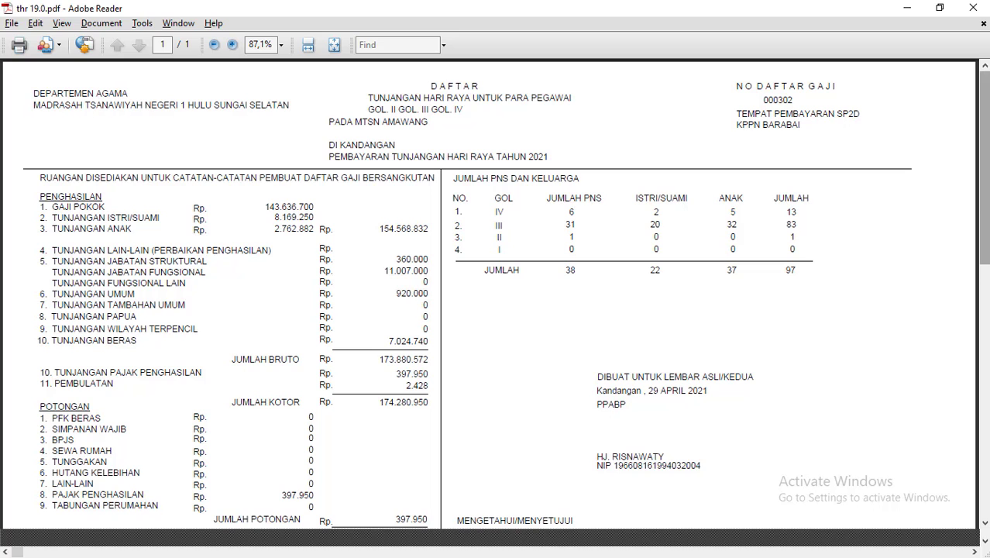
pyautogui.moveTo(984, 204); pyautogui.dragTo(984, 269)
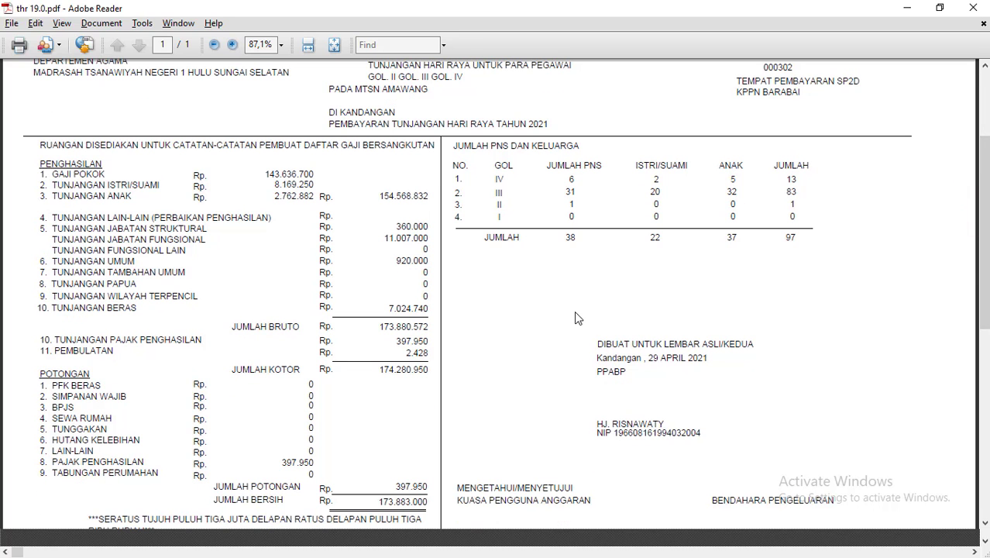